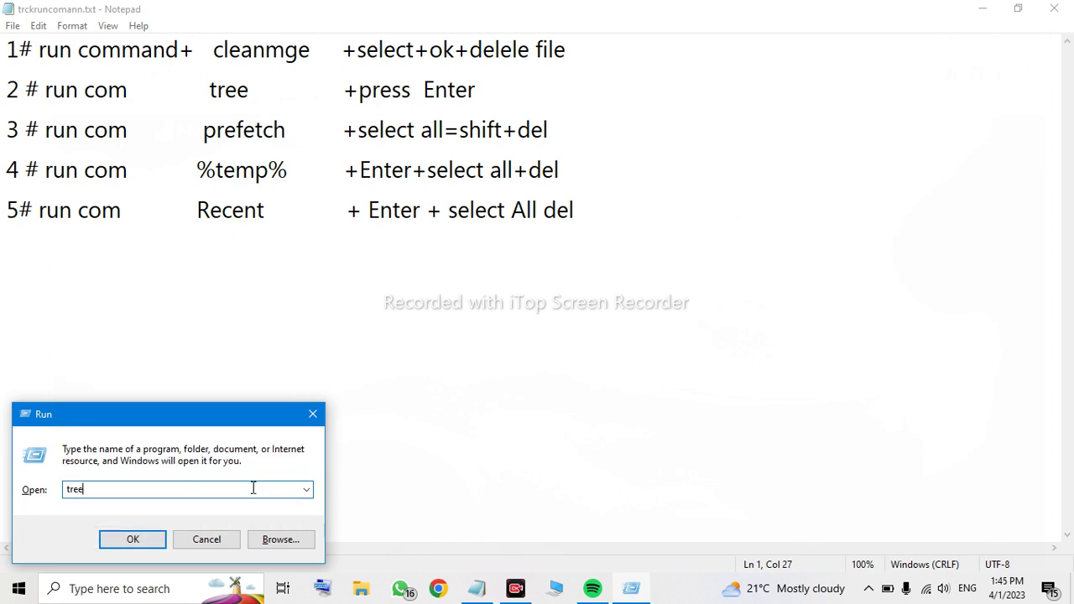
Step: Run the tree command from the Run dialog
{"action": "key", "text": "Return"}
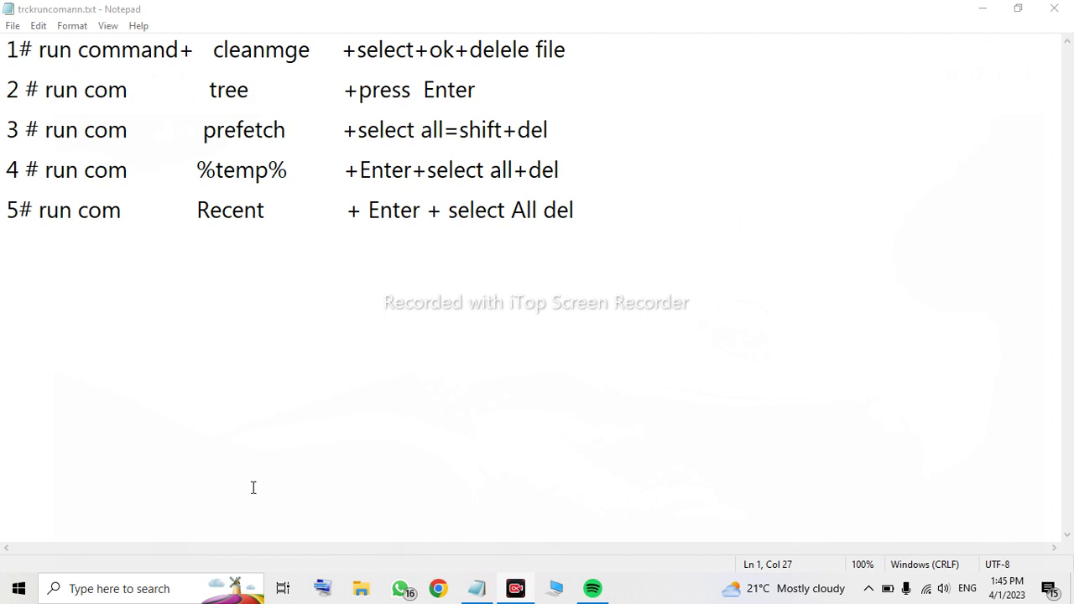
Step: Open the Prefetch folder by running prefetch from the Run dialog, granting permanent access to the folder
{"action": "key", "text": "super+r"}
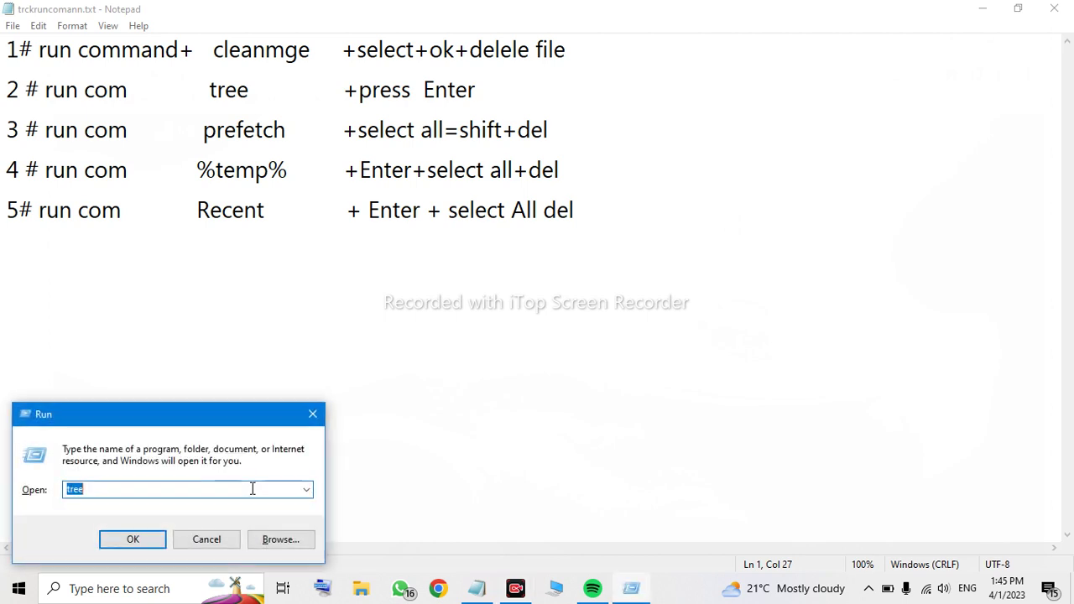
{"action": "left_click", "coordinate": [218, 489]}
{"action": "key", "text": "BackSpace"}
{"action": "key", "text": "BackSpace"}
{"action": "key", "text": "BackSpace"}
{"action": "key", "text": "BackSpace"}
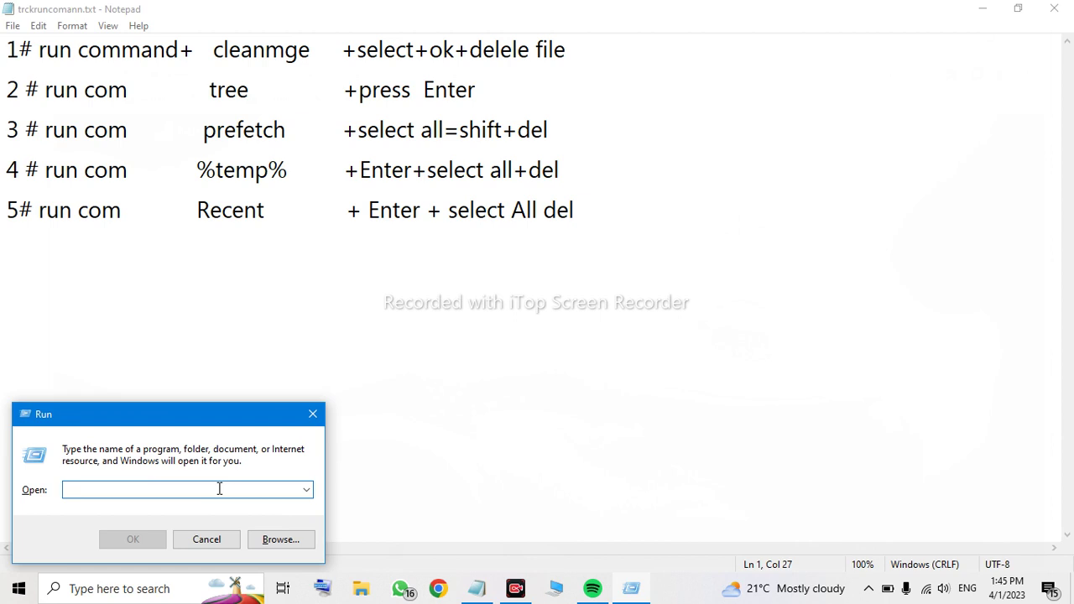
{"action": "type", "text": "p"}
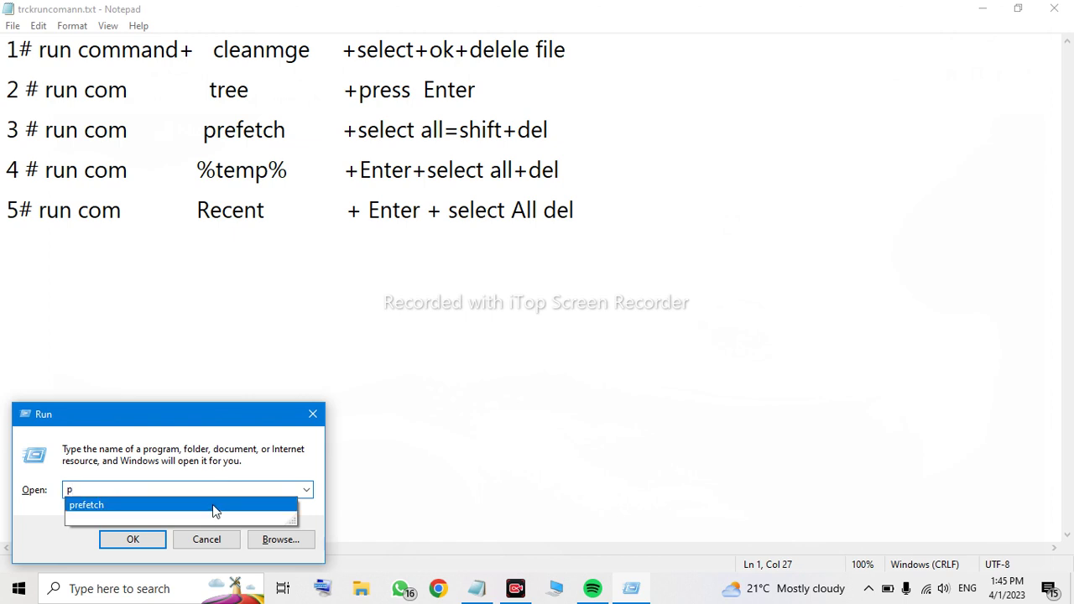
{"action": "left_click", "coordinate": [214, 505]}
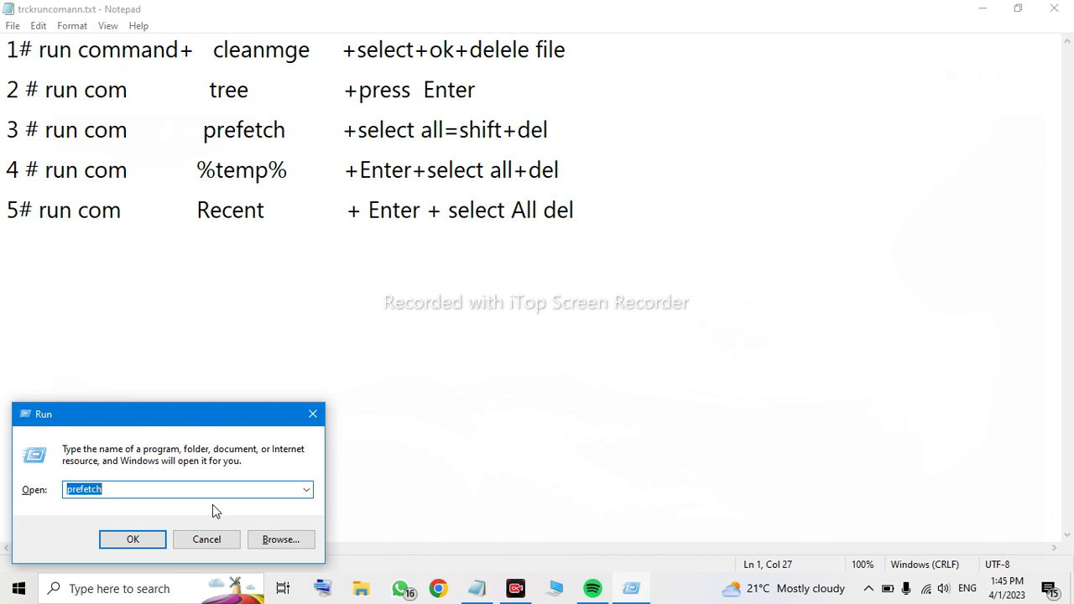
{"action": "left_click", "coordinate": [144, 539]}
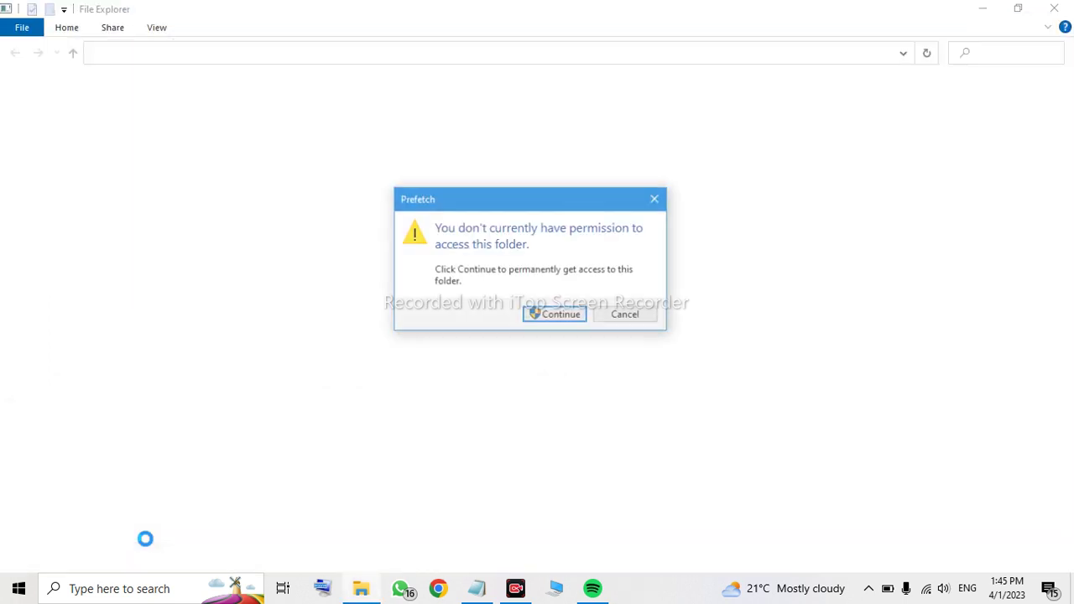
{"action": "left_click", "coordinate": [562, 315]}
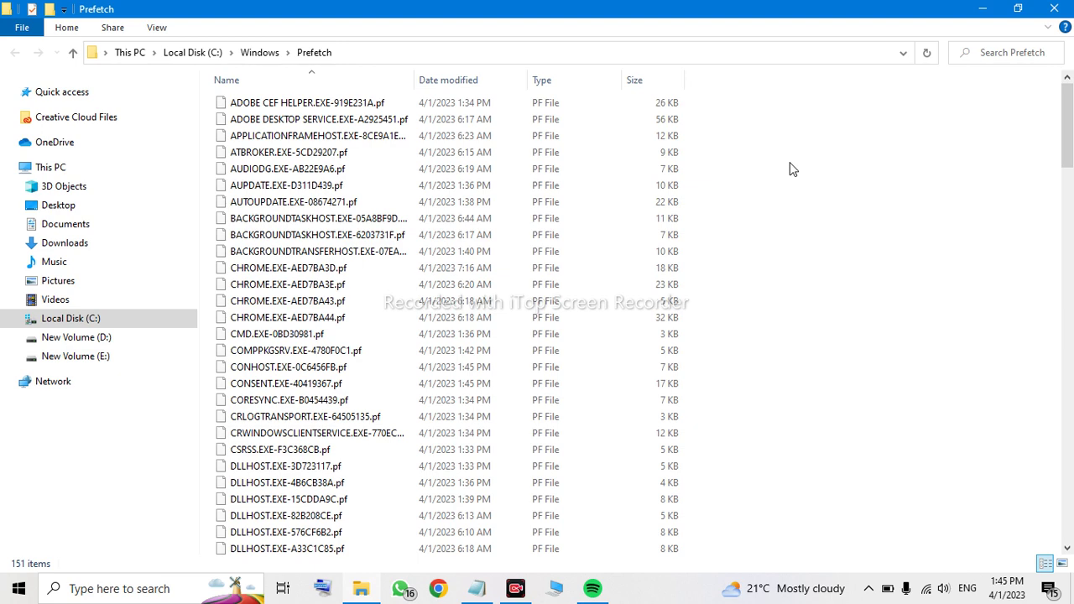
Step: Permanently delete all files in the Windows Prefetch folder
{"action": "key", "text": "ctrl+a"}
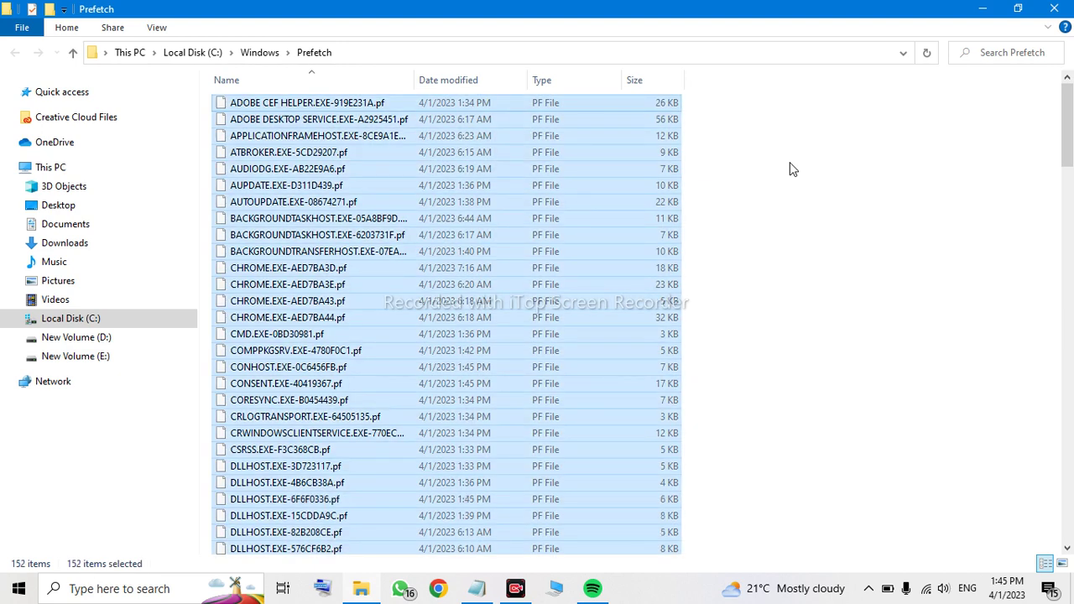
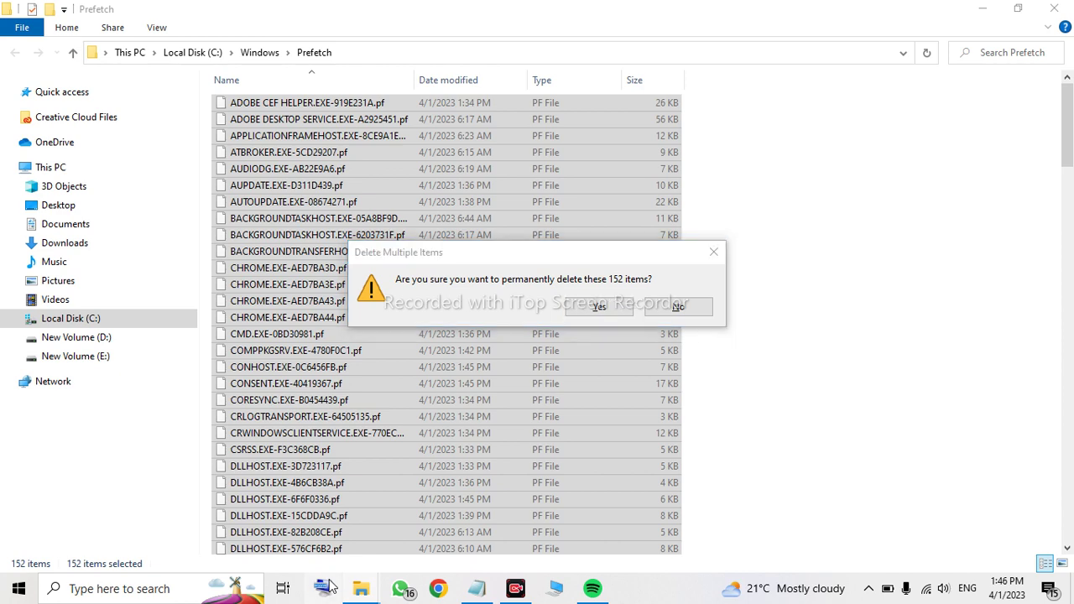
{"action": "left_click", "coordinate": [324, 587]}
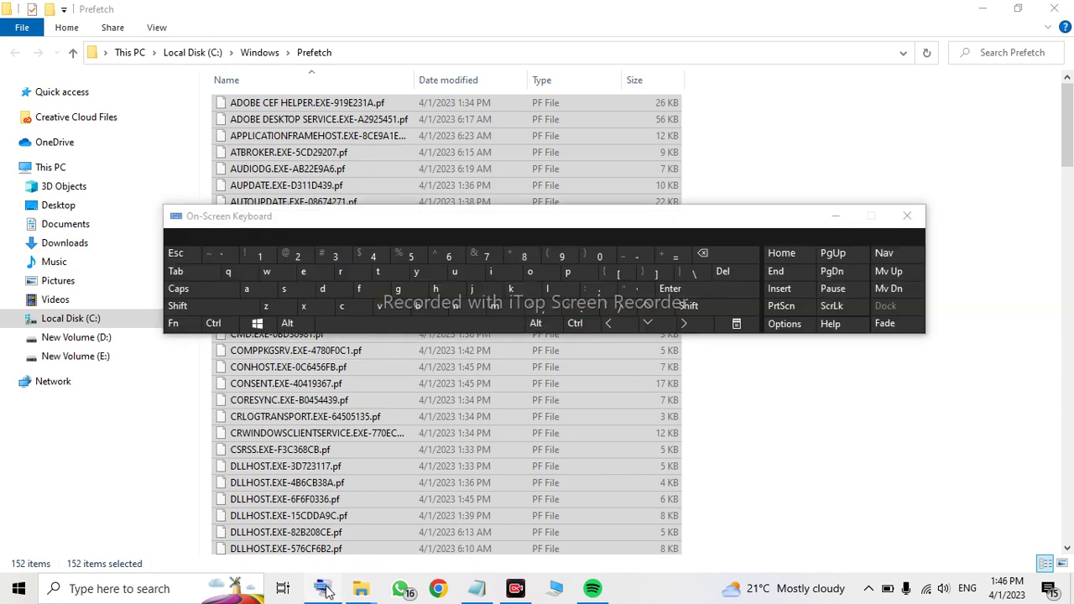
{"action": "left_click", "coordinate": [206, 307]}
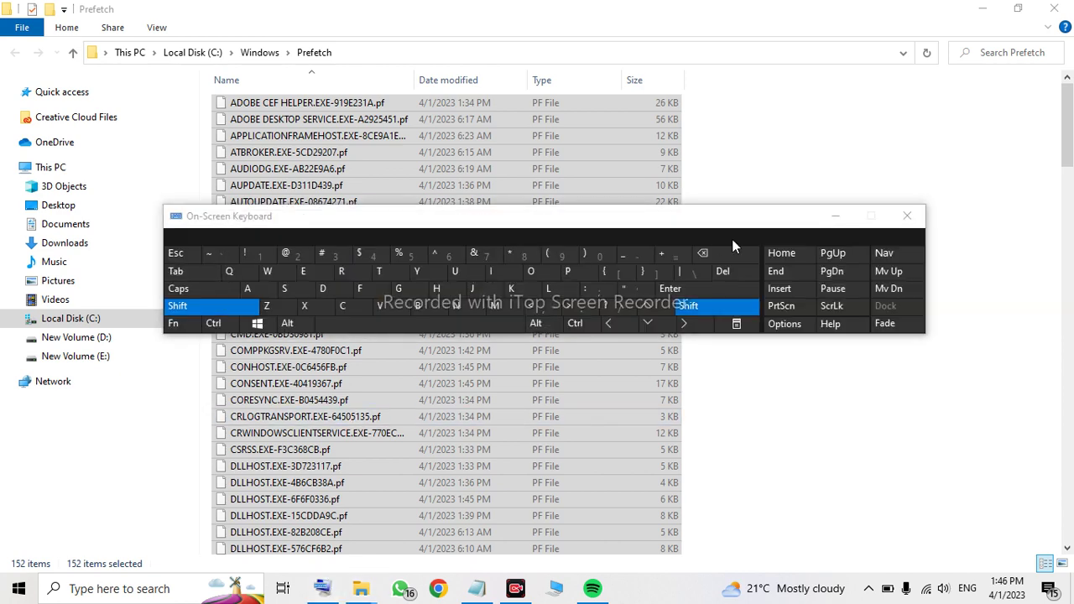
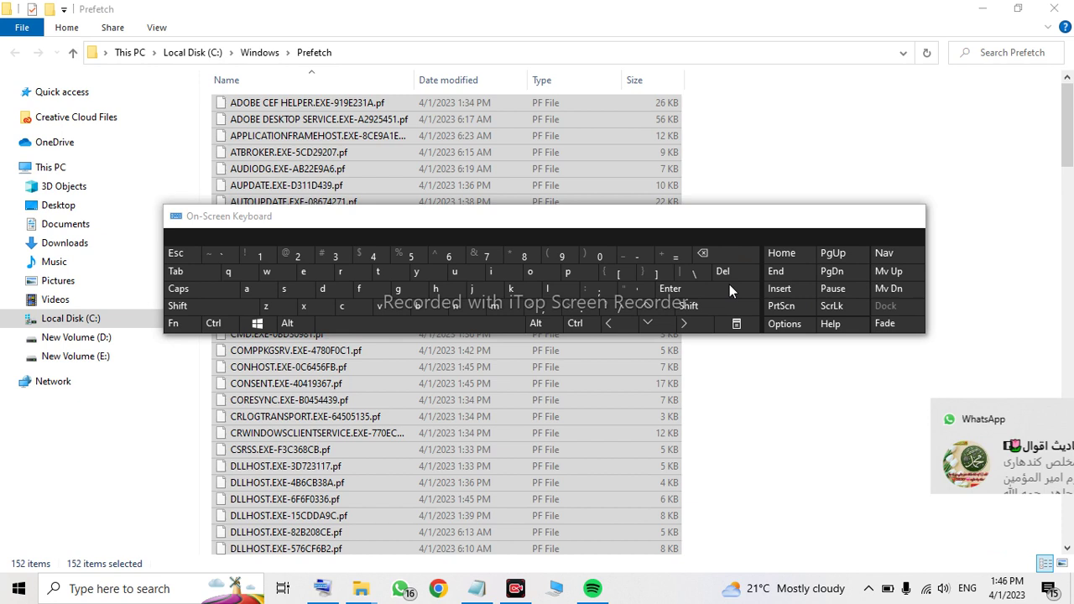
{"action": "left_click", "coordinate": [713, 304]}
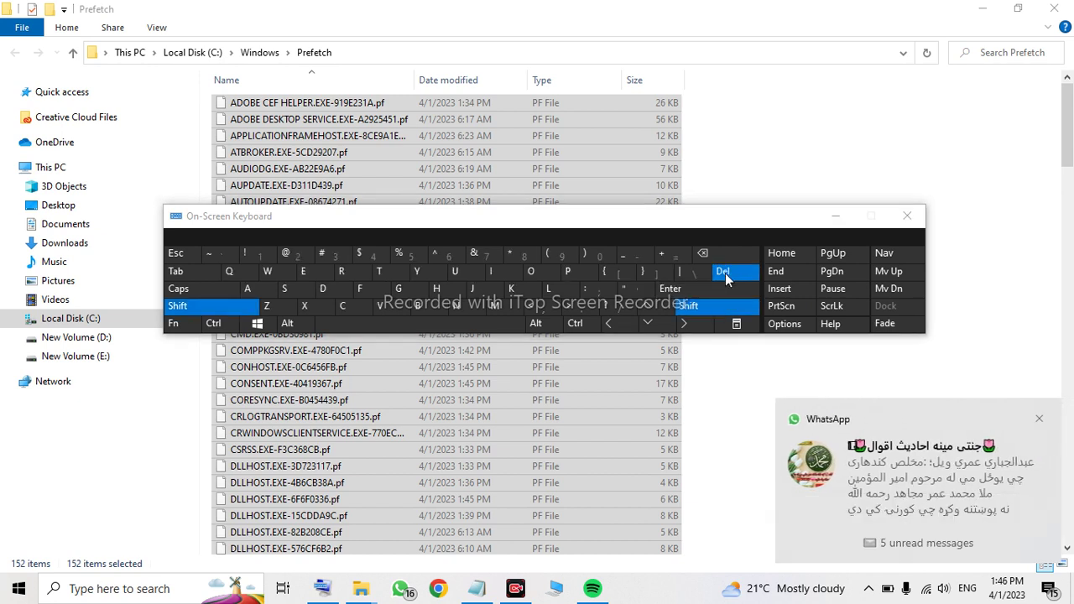
{"action": "left_click", "coordinate": [724, 273]}
{"action": "left_click", "coordinate": [907, 216]}
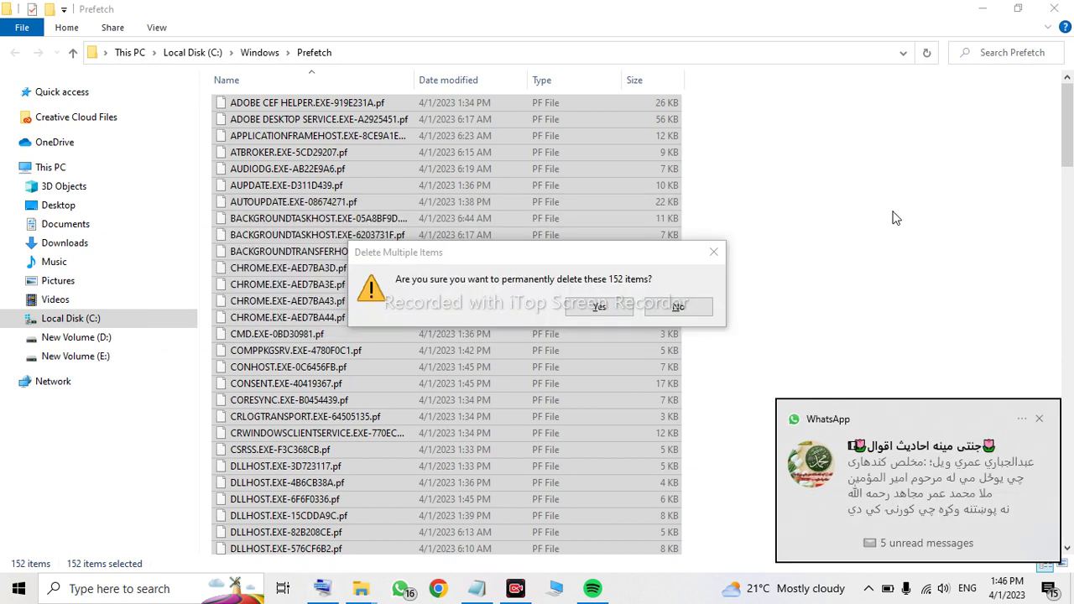
{"action": "left_click", "coordinate": [599, 307]}
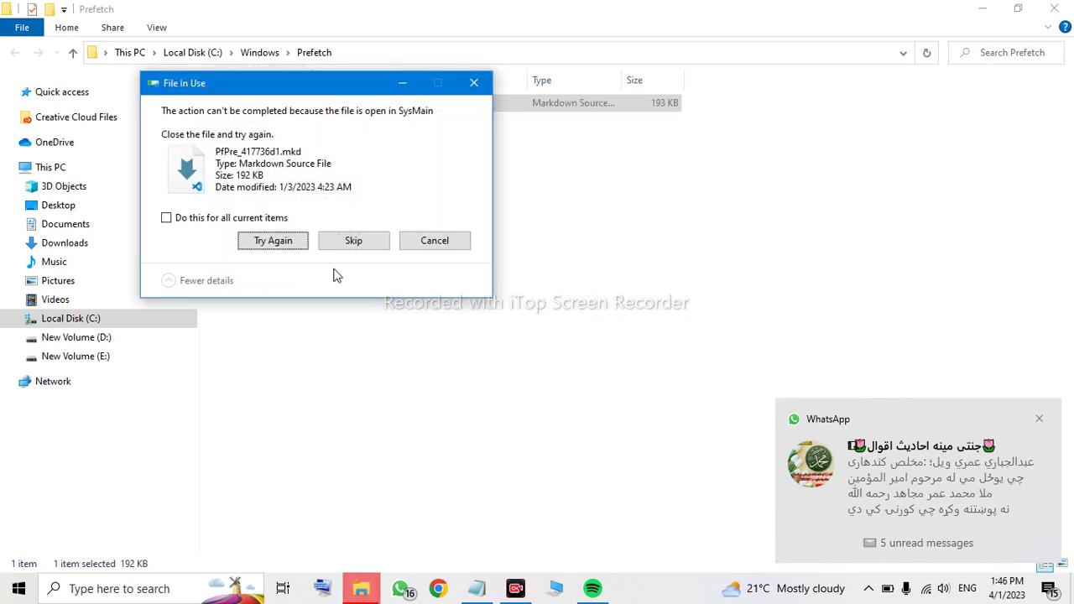
Step: Retry deleting the in-use file PfPre_417736d1.mkd for all current items, skip it, and close the folder window
{"action": "left_click", "coordinate": [167, 217]}
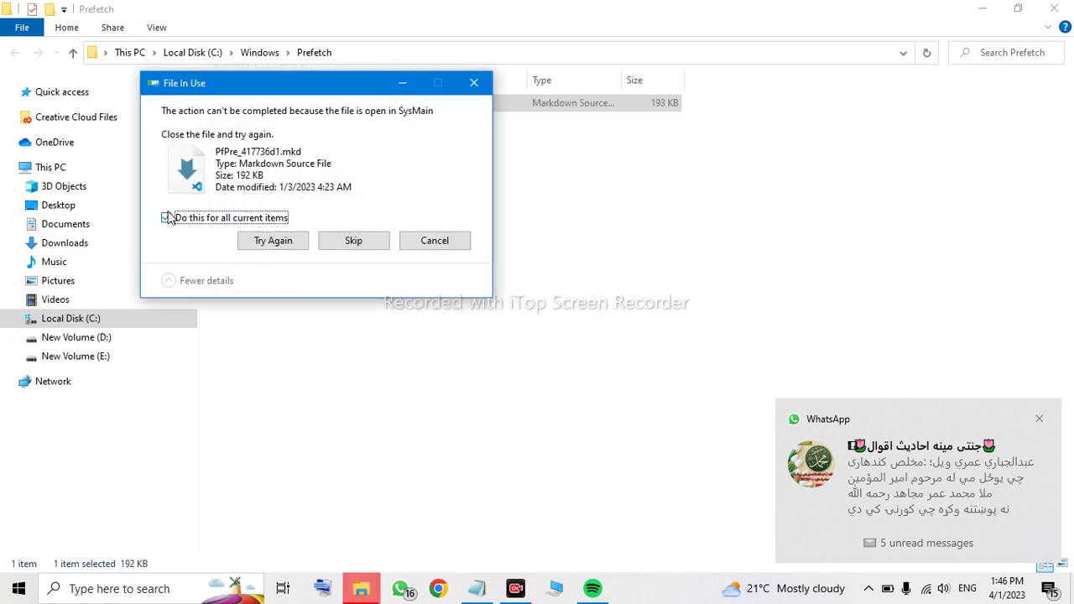
{"action": "left_click", "coordinate": [287, 242]}
{"action": "left_click", "coordinate": [287, 241]}
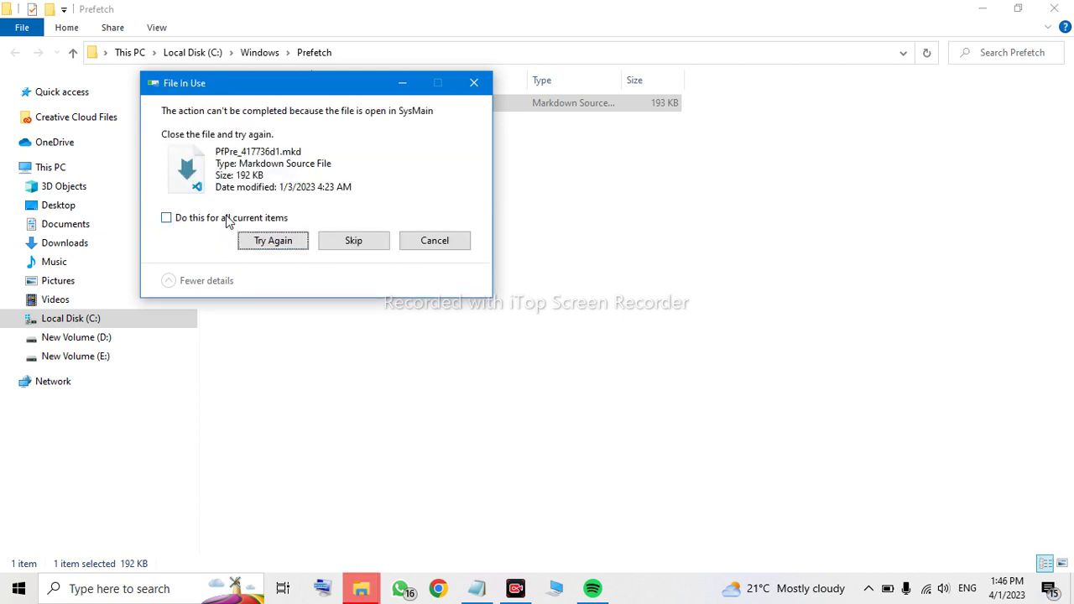
{"action": "left_click", "coordinate": [226, 220]}
{"action": "left_click", "coordinate": [278, 244]}
{"action": "left_click", "coordinate": [362, 240]}
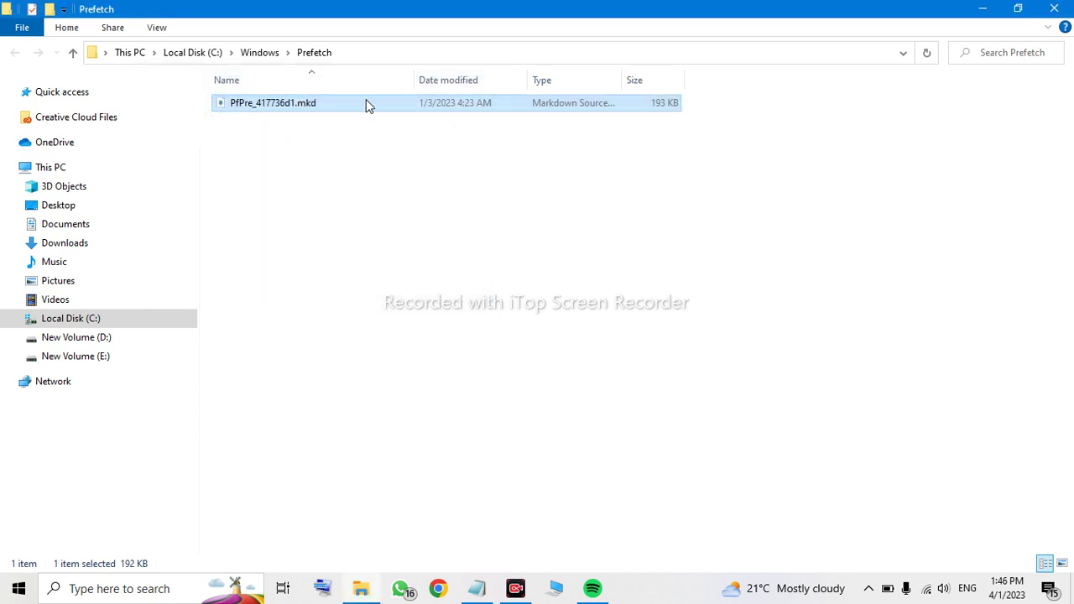
{"action": "left_click", "coordinate": [73, 53]}
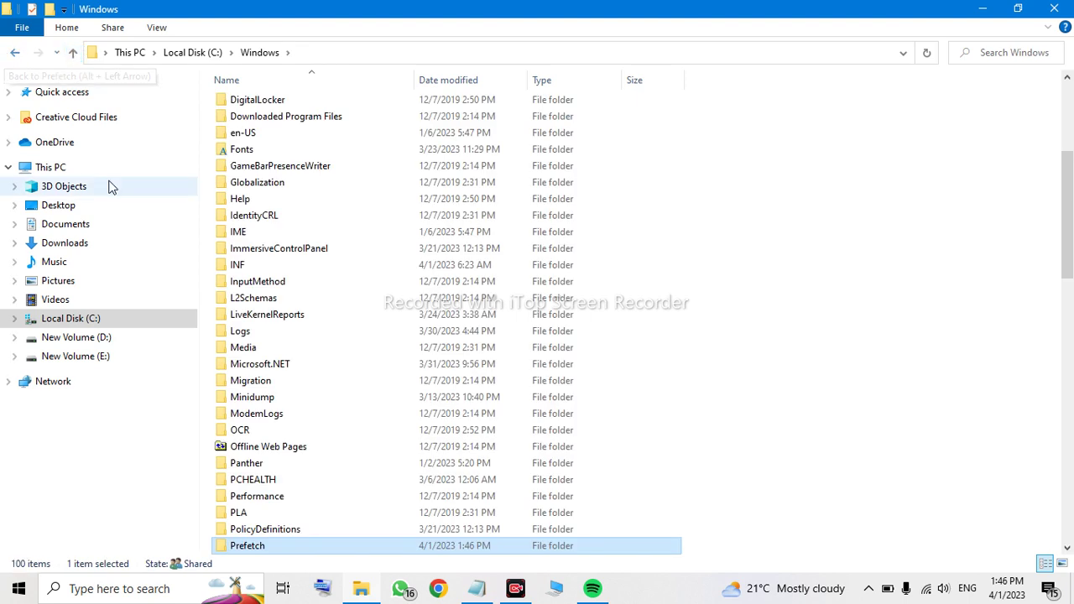
{"action": "left_click", "coordinate": [1055, 8]}
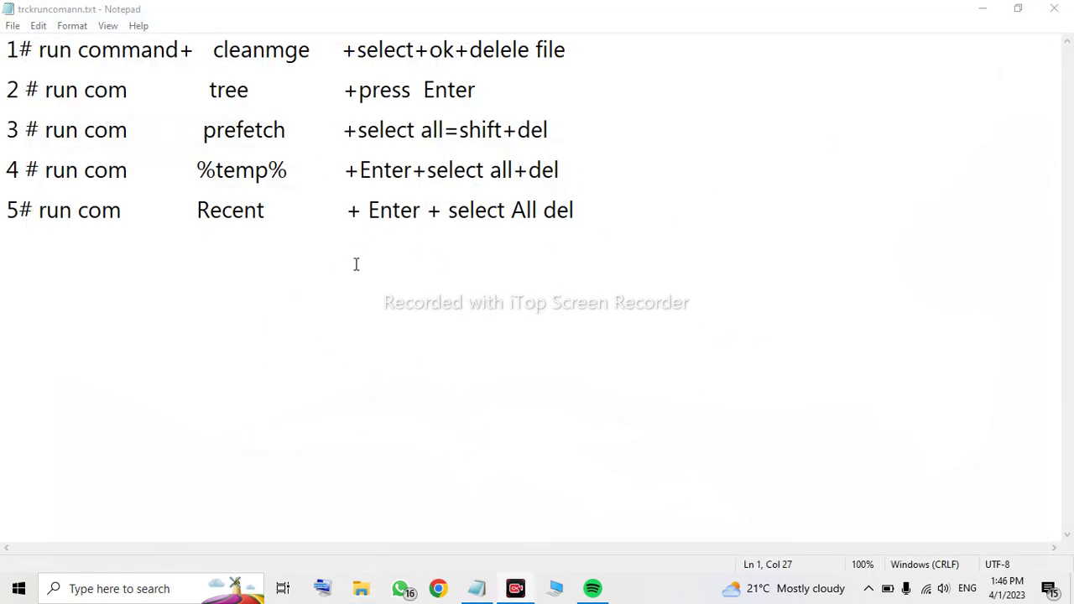
{"action": "left_click", "coordinate": [321, 589]}
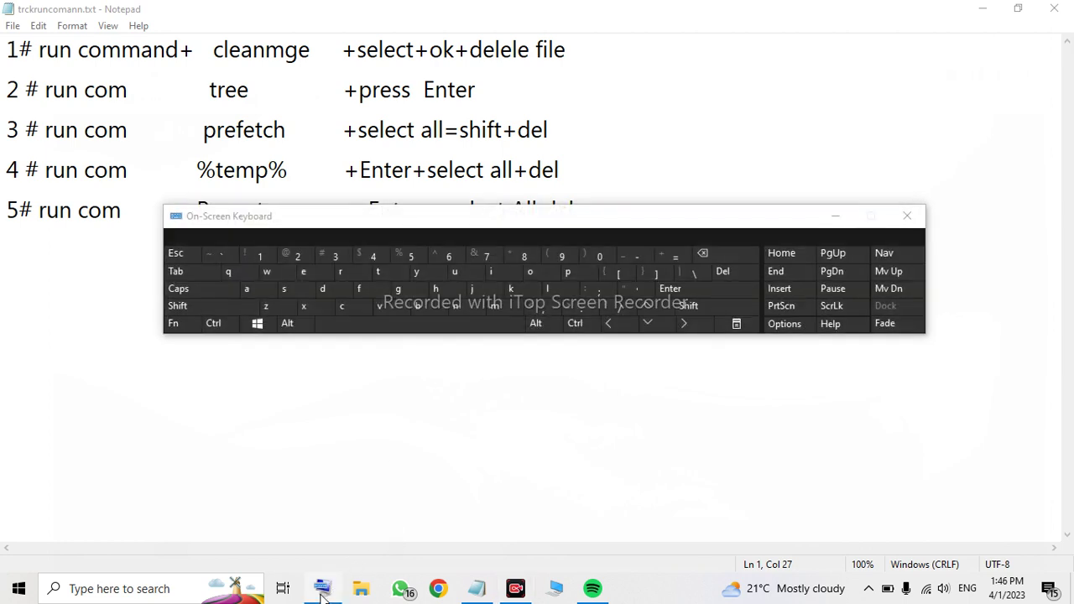
{"action": "left_click", "coordinate": [690, 306]}
{"action": "left_click", "coordinate": [411, 408], "text": "shift"}
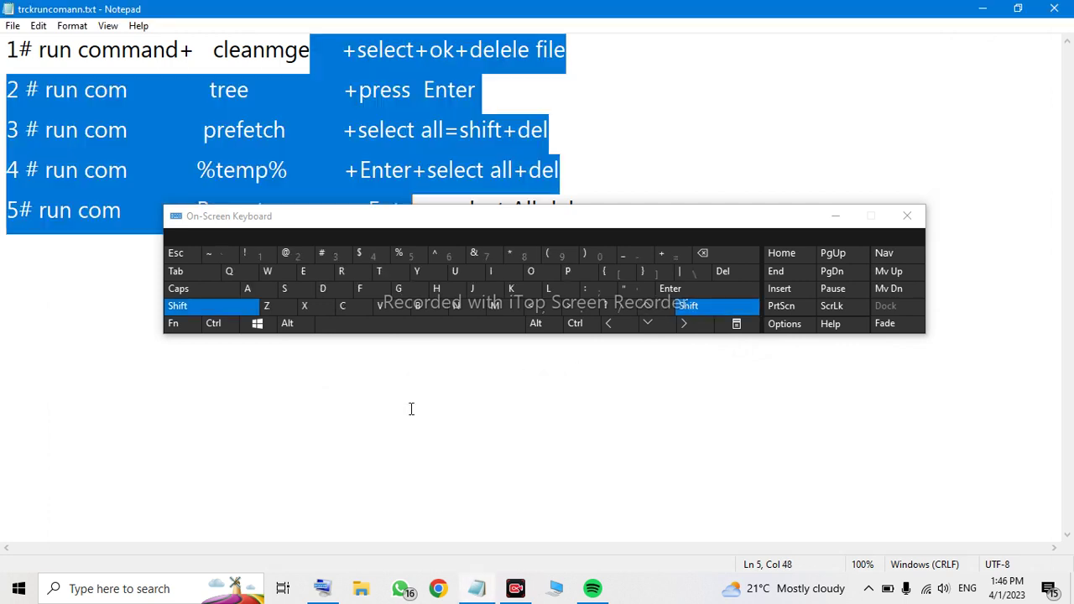
{"action": "left_click", "coordinate": [400, 254]}
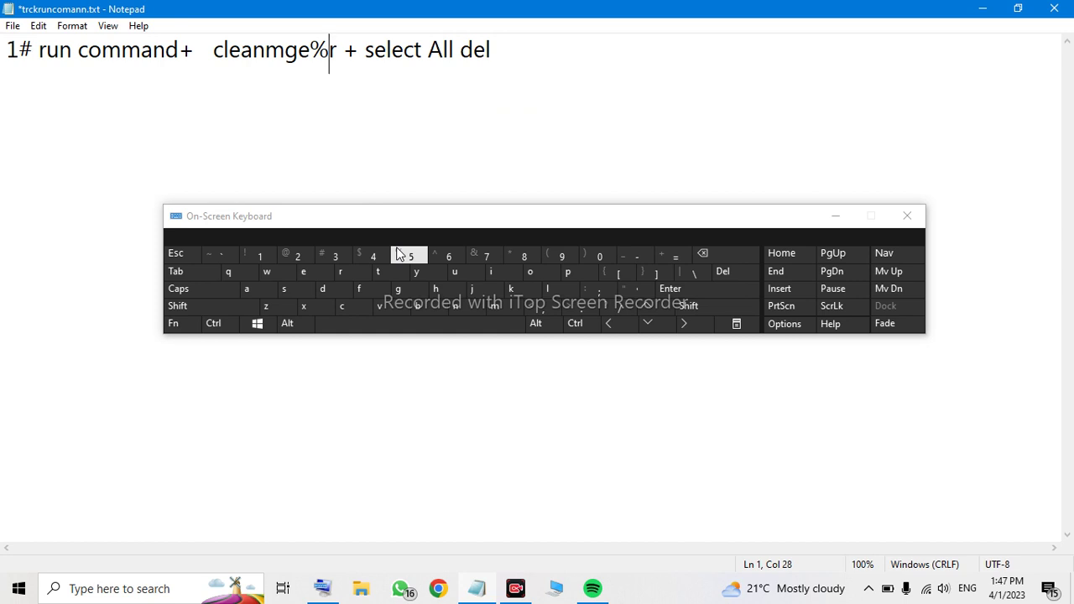
{"action": "key", "text": "BackSpace"}
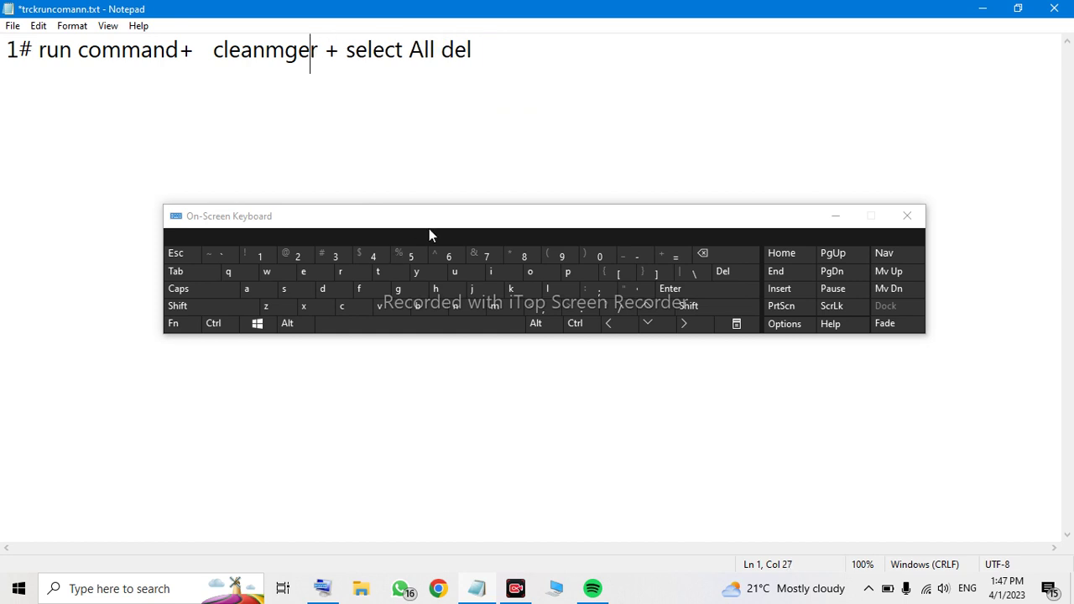
{"action": "key", "text": "ctrl+z"}
{"action": "key", "text": "ctrl+z"}
{"action": "key", "text": "ctrl+z"}
{"action": "key", "text": "ctrl+z"}
{"action": "key", "text": "ctrl+z"}
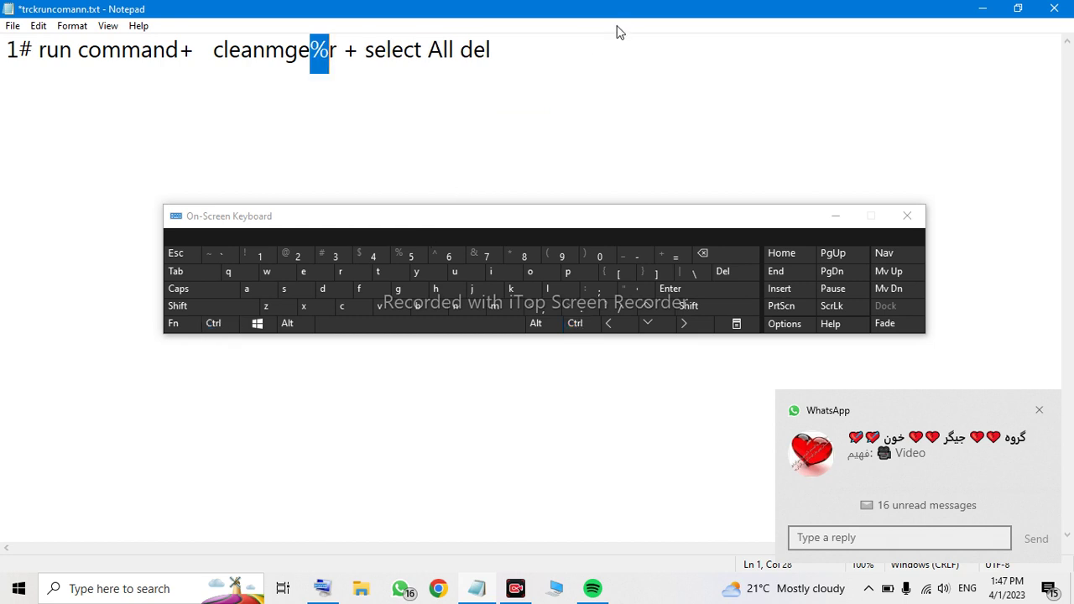
{"action": "left_click", "coordinate": [579, 51]}
{"action": "key", "text": "Return"}
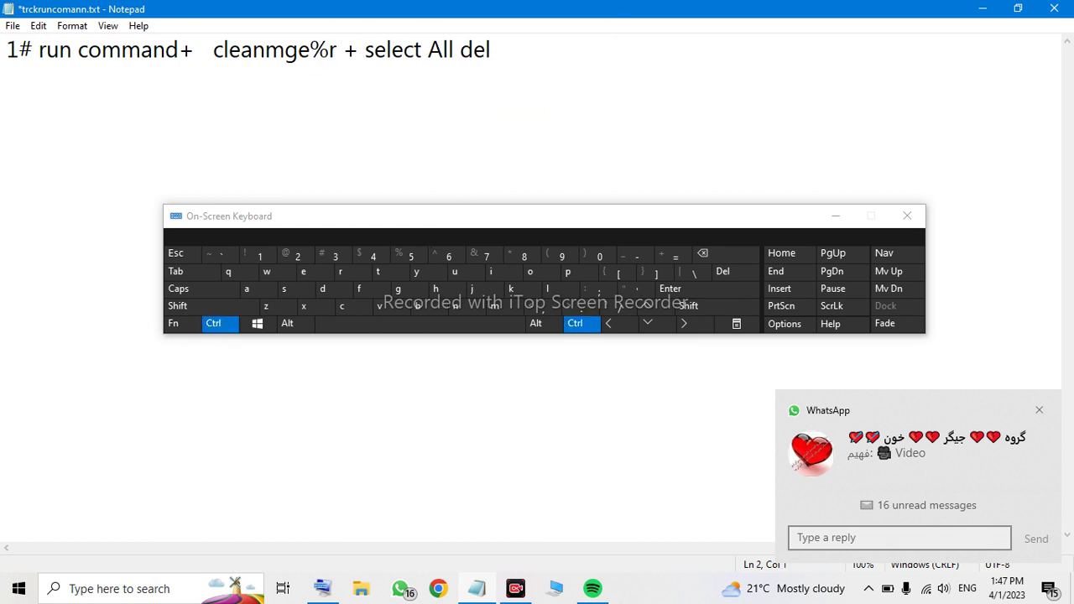
{"action": "left_click", "coordinate": [579, 50]}
{"action": "key", "text": "Return"}
{"action": "left_click", "coordinate": [579, 50]}
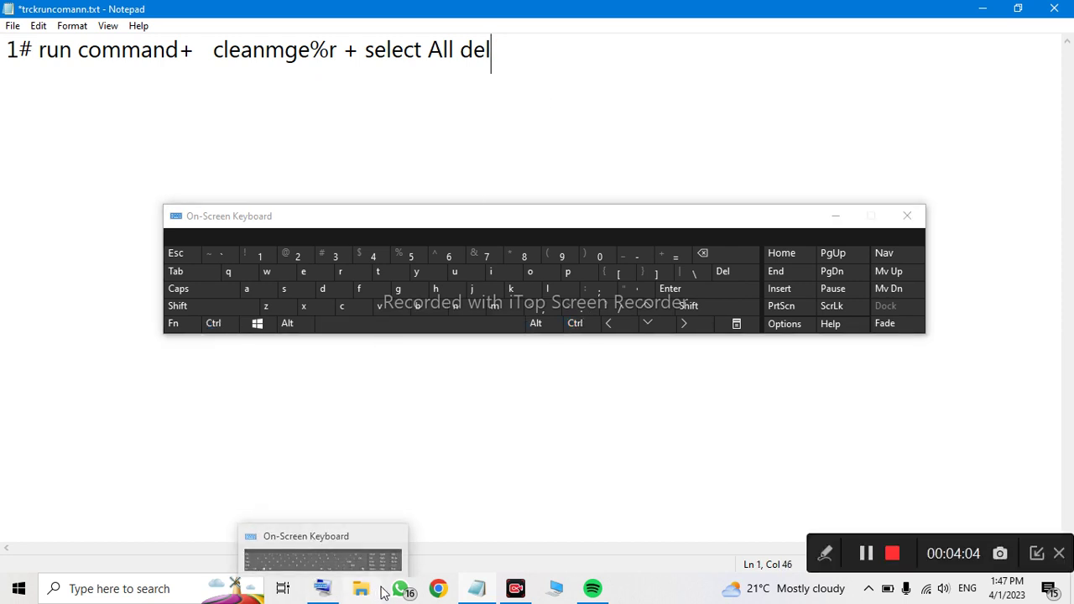
{"action": "key", "text": "ctrl"}
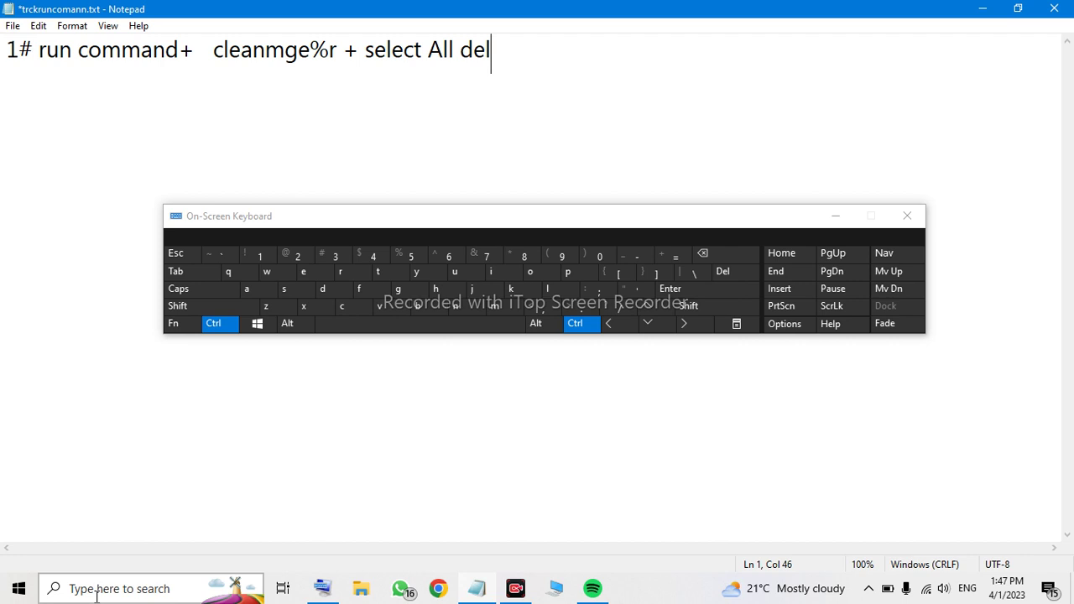
{"action": "key", "text": "ctrl"}
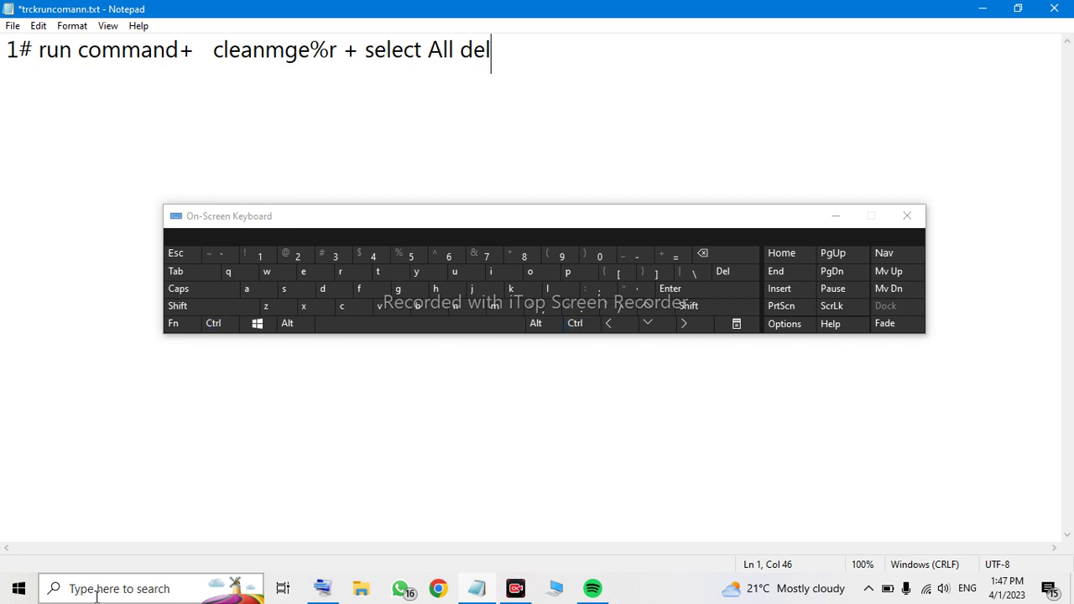
Step: Close the on-screen keyboard and the trckruncomann.txt notes, discarding the unsaved changes
{"action": "left_click", "coordinate": [906, 216]}
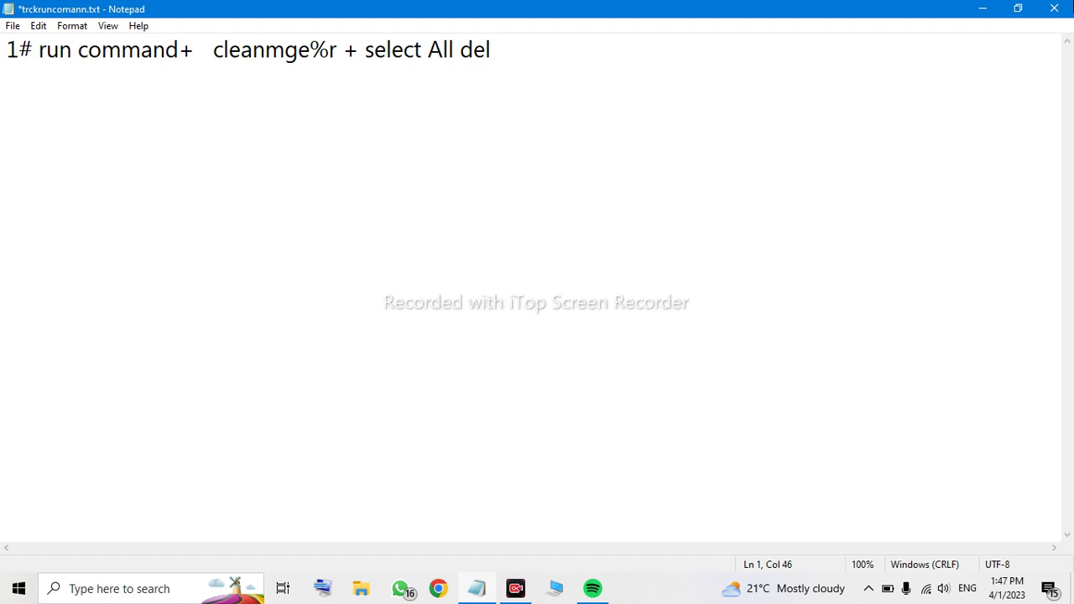
{"action": "left_click", "coordinate": [1060, 8]}
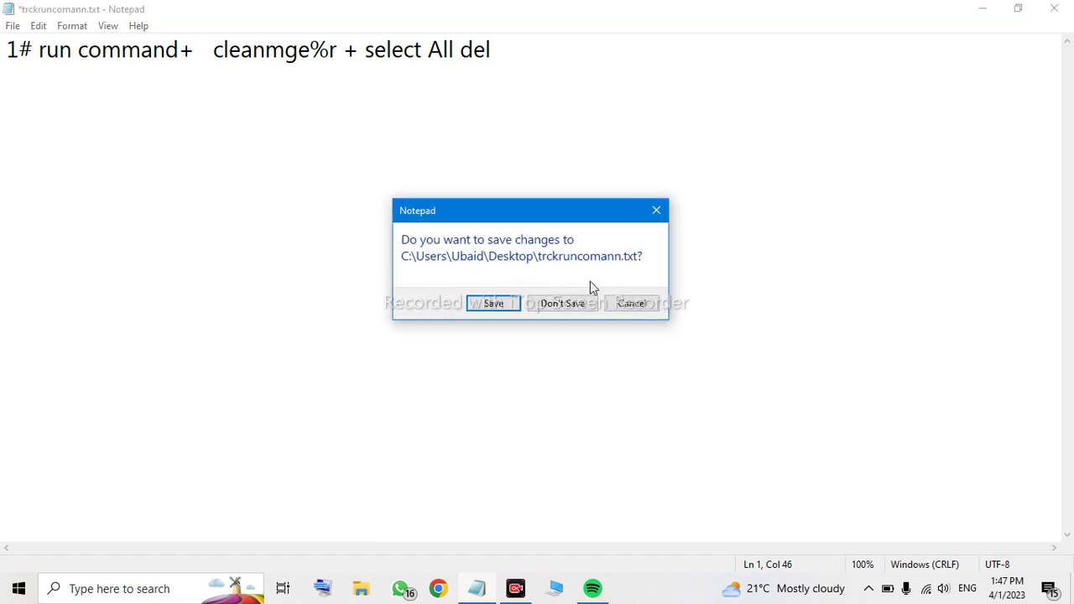
{"action": "left_click", "coordinate": [562, 304]}
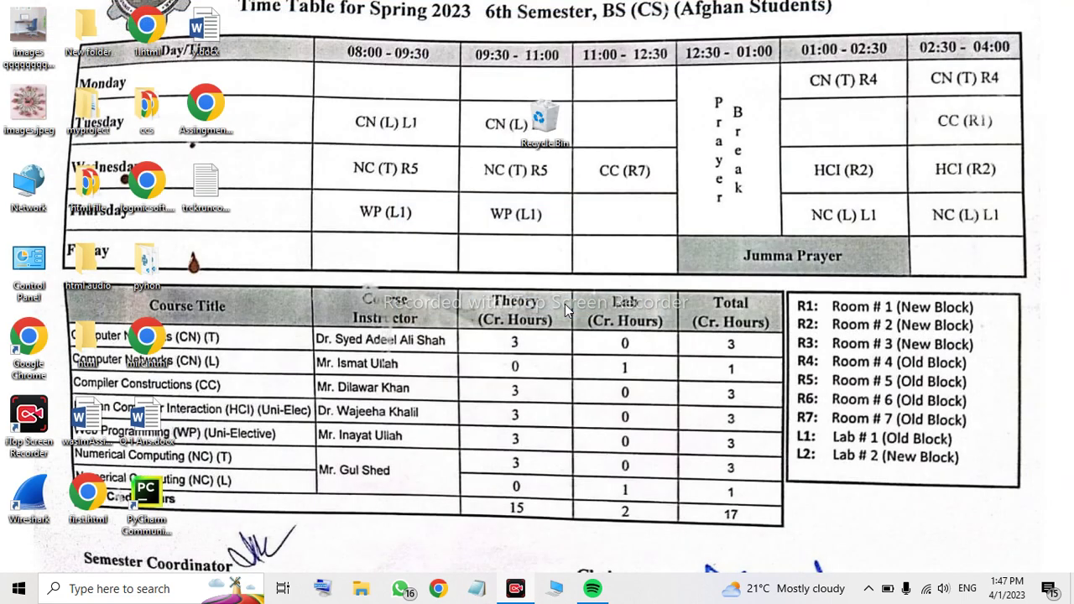
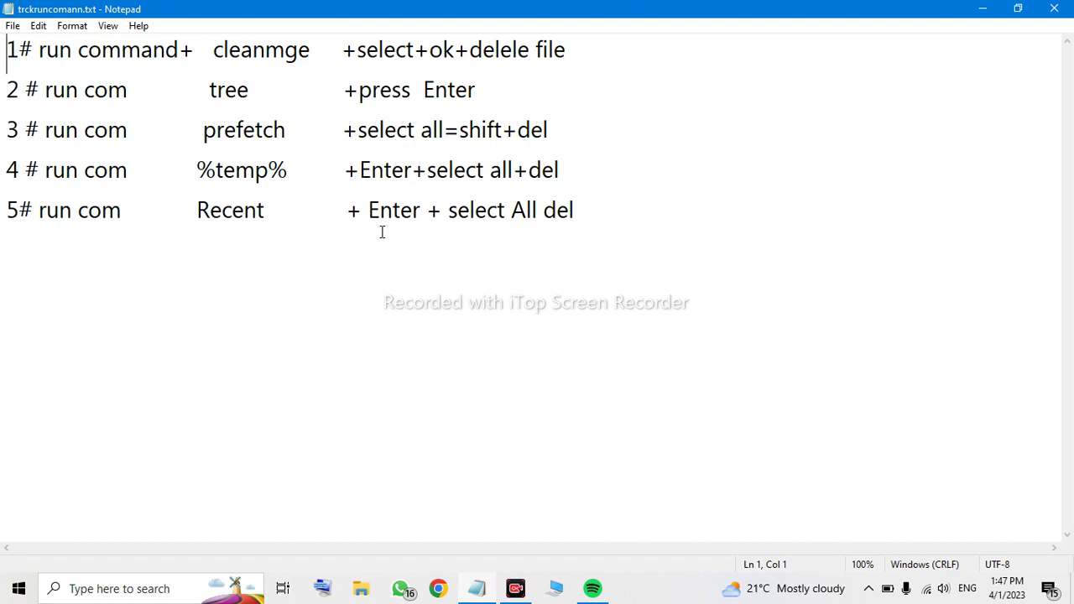
Step: Minimize the trckruncomann.txt notes and open the Run dialog, moving it higher on the desktop
{"action": "left_click", "coordinate": [983, 9]}
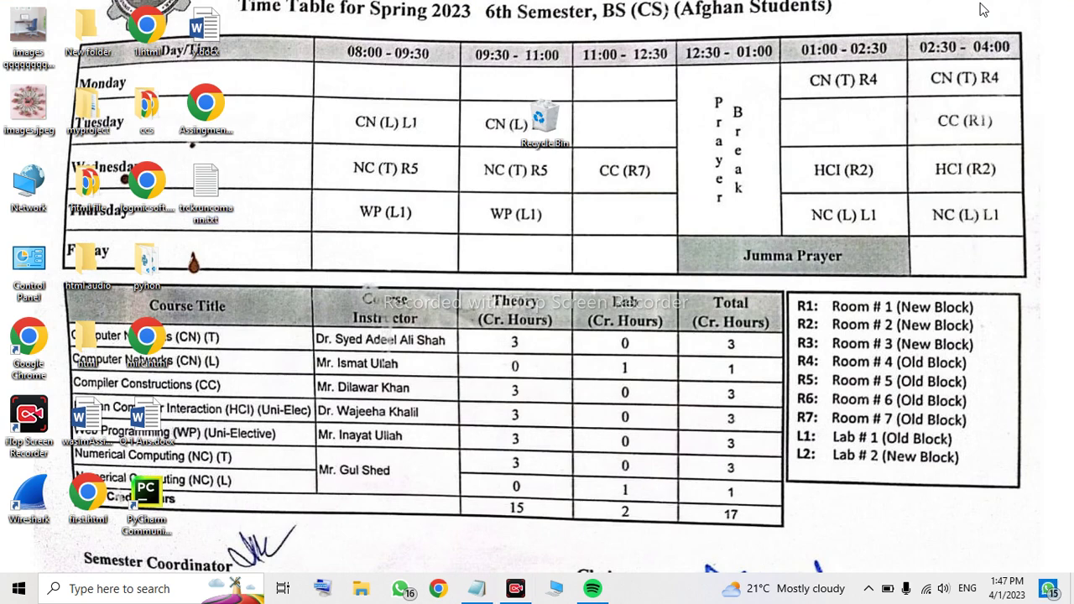
{"action": "key", "text": "super+r"}
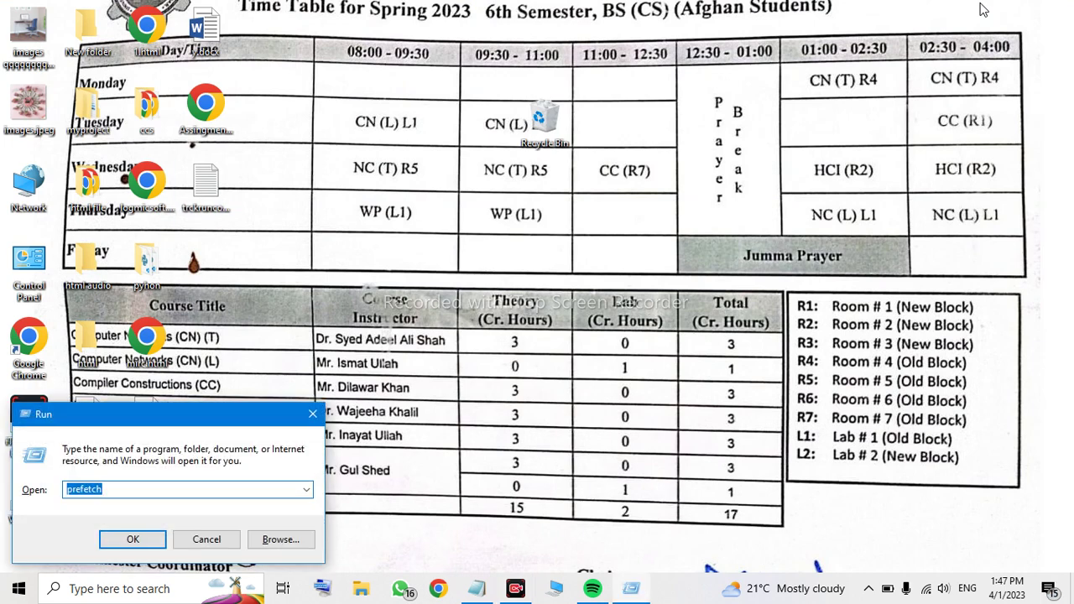
{"action": "left_click_drag", "start_coordinate": [215, 413], "coordinate": [235, 315]}
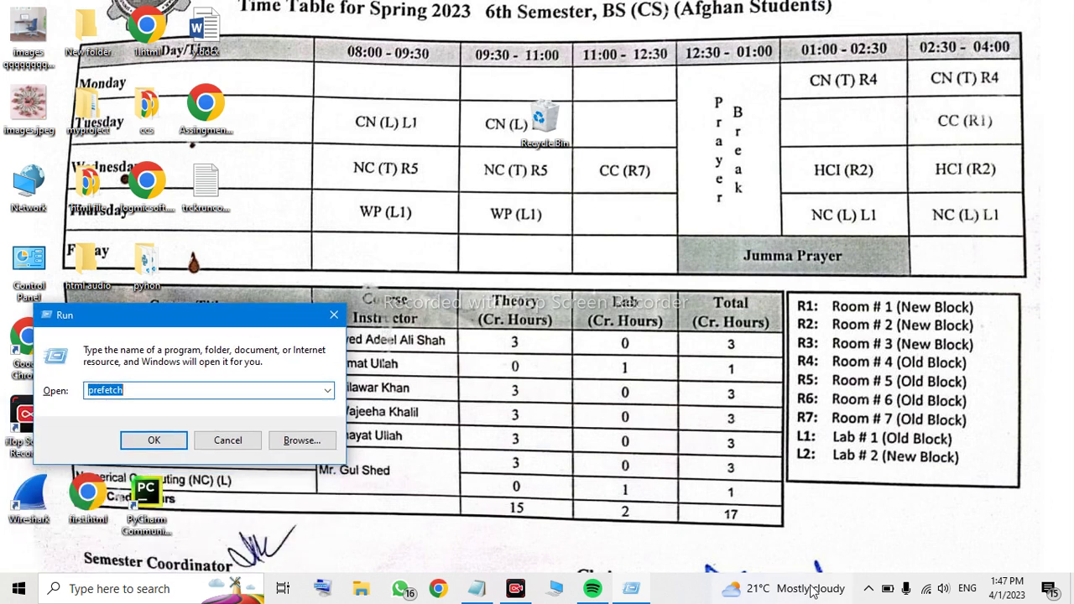
{"action": "left_click", "coordinate": [630, 590]}
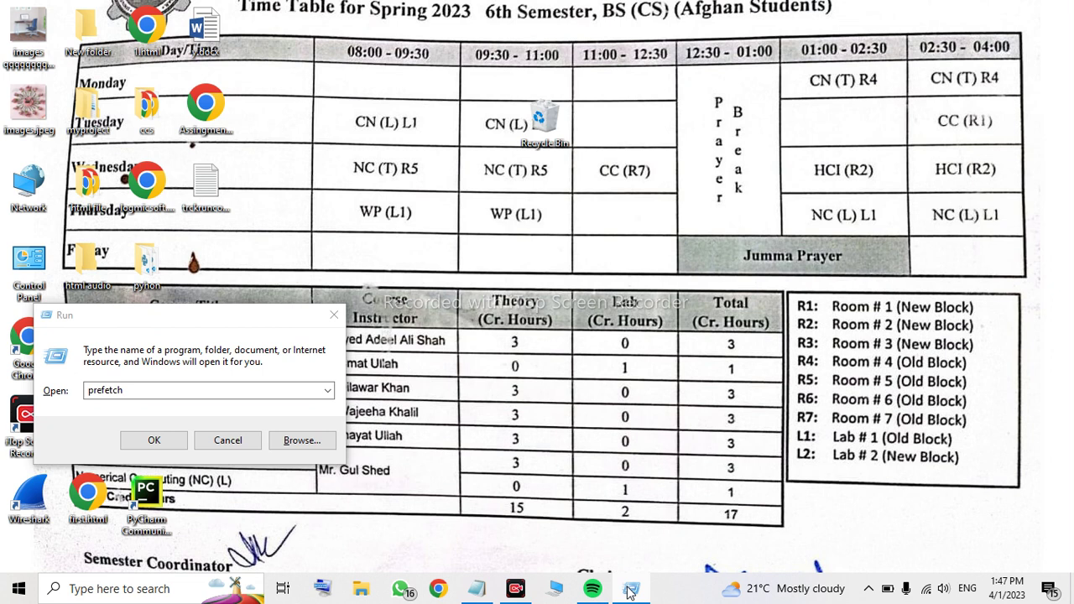
{"action": "left_click", "coordinate": [629, 590]}
{"action": "left_click", "coordinate": [630, 590]}
{"action": "left_click", "coordinate": [630, 590]}
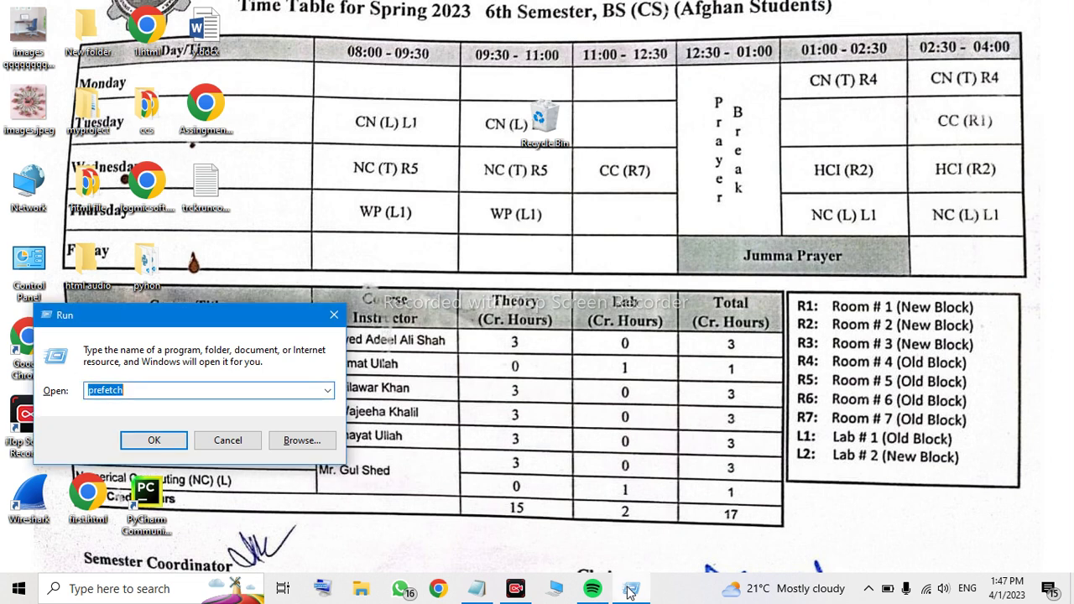
Step: Replace the previous Run command with %temp% and run it to open the Temp folder
{"action": "left_click", "coordinate": [231, 391]}
{"action": "key", "text": "BackSpace"}
{"action": "key", "text": "BackSpace"}
{"action": "key", "text": "BackSpace"}
{"action": "key", "text": "BackSpace"}
{"action": "key", "text": "BackSpace"}
{"action": "key", "text": "BackSpace"}
{"action": "key", "text": "BackSpace"}
{"action": "key", "text": "BackSpace"}
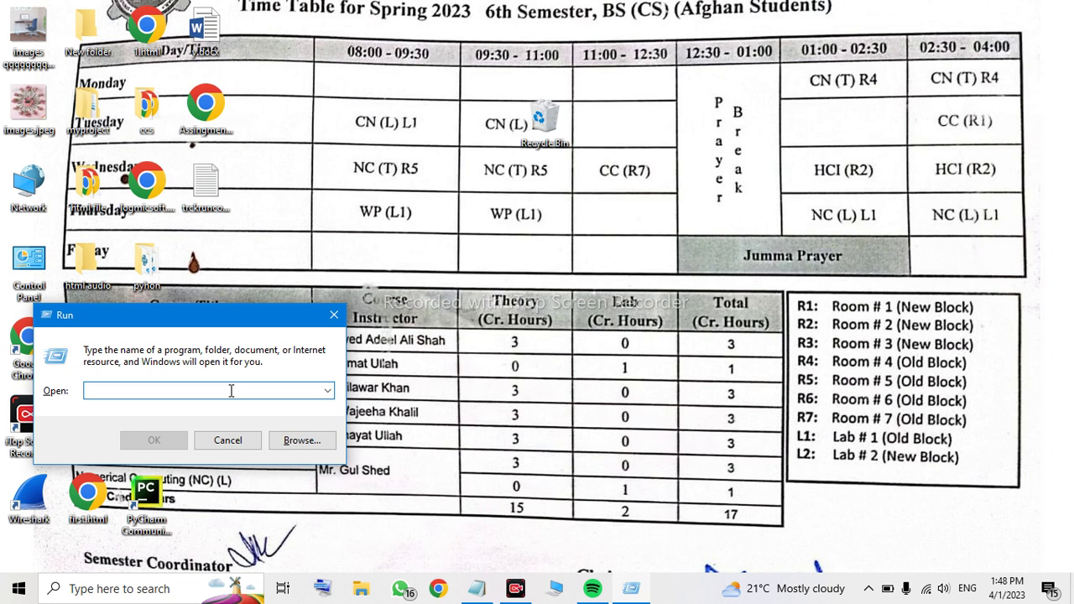
{"action": "type", "text": "%"}
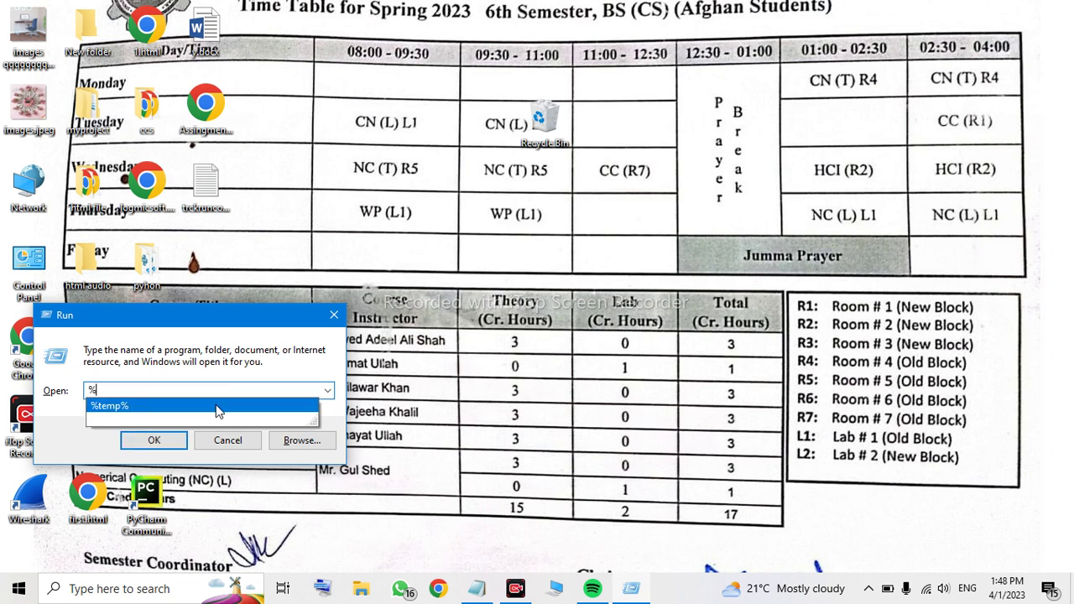
{"action": "left_click", "coordinate": [216, 410]}
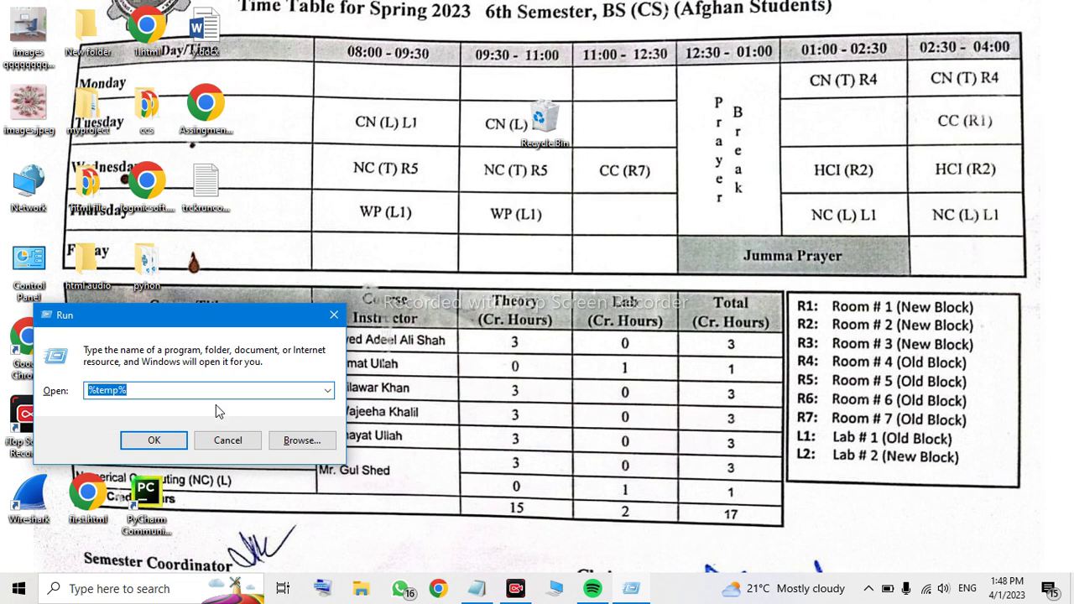
{"action": "left_click", "coordinate": [170, 443]}
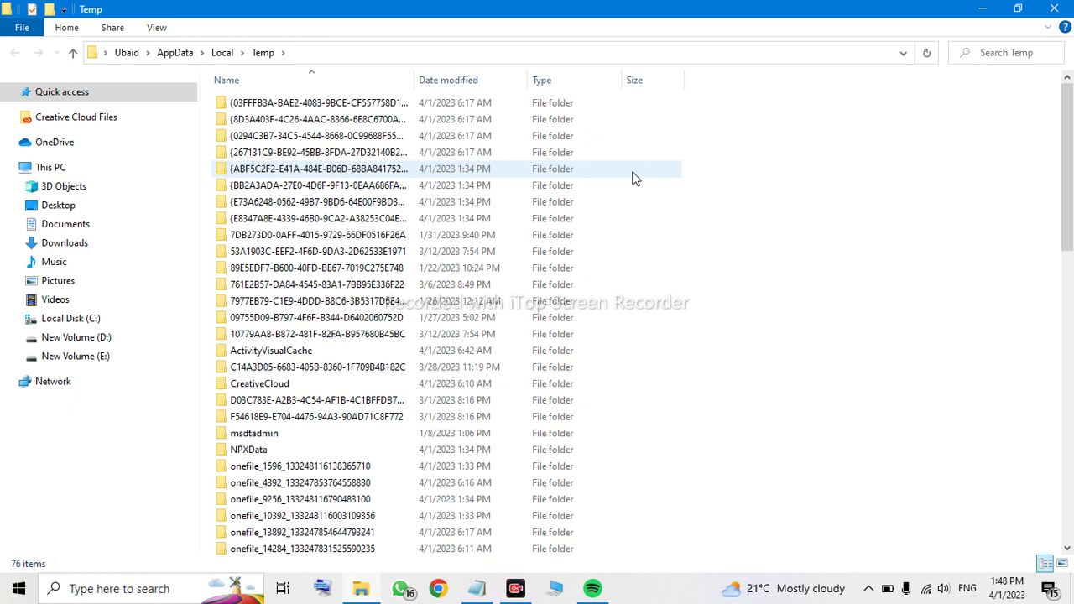
Step: Permanently delete all items in the Temp folder, granting administrator permission for all current items, and minimize the progress window
{"action": "key", "text": "ctrl+a"}
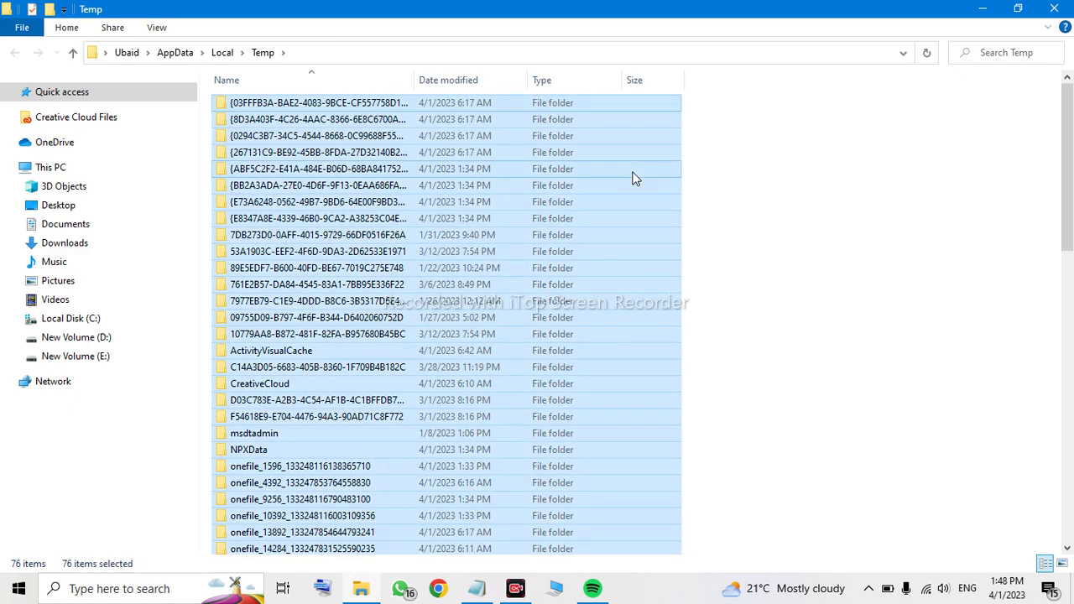
{"action": "key", "text": "Delete"}
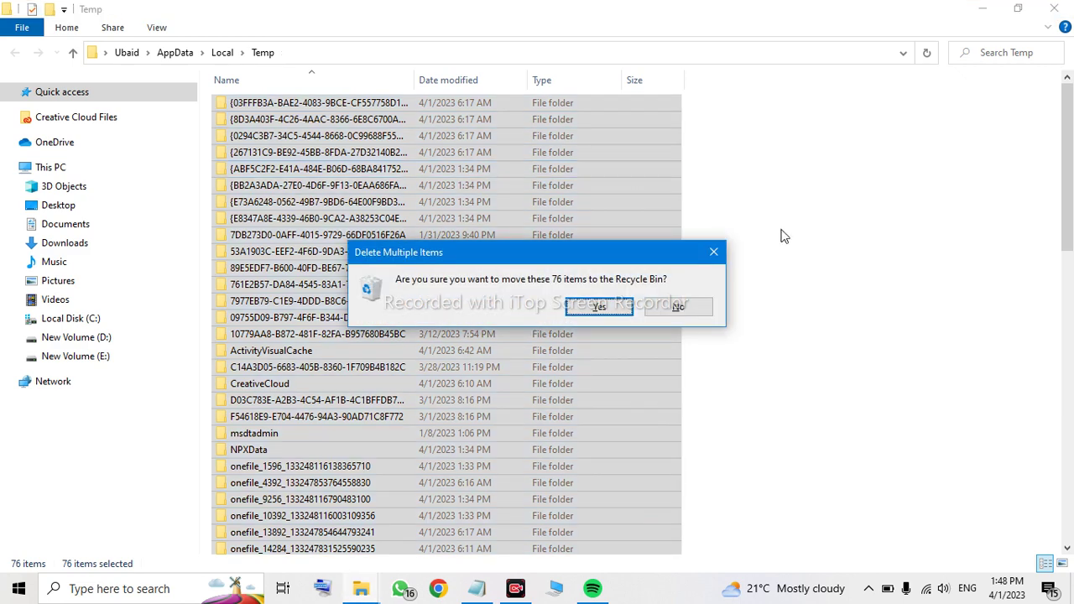
{"action": "left_click", "coordinate": [715, 251]}
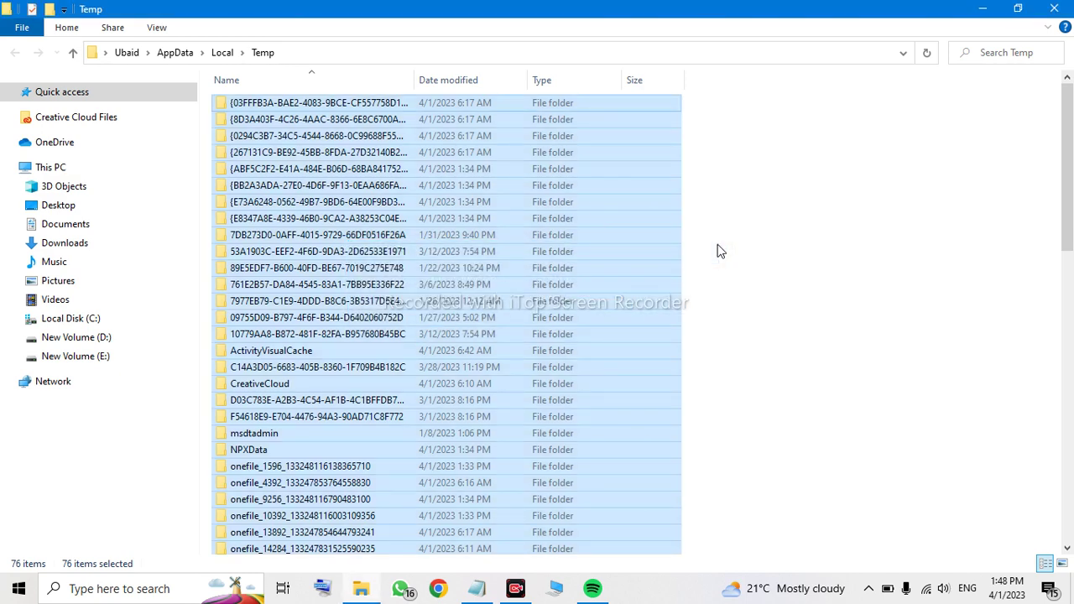
{"action": "key", "text": "shift+Delete"}
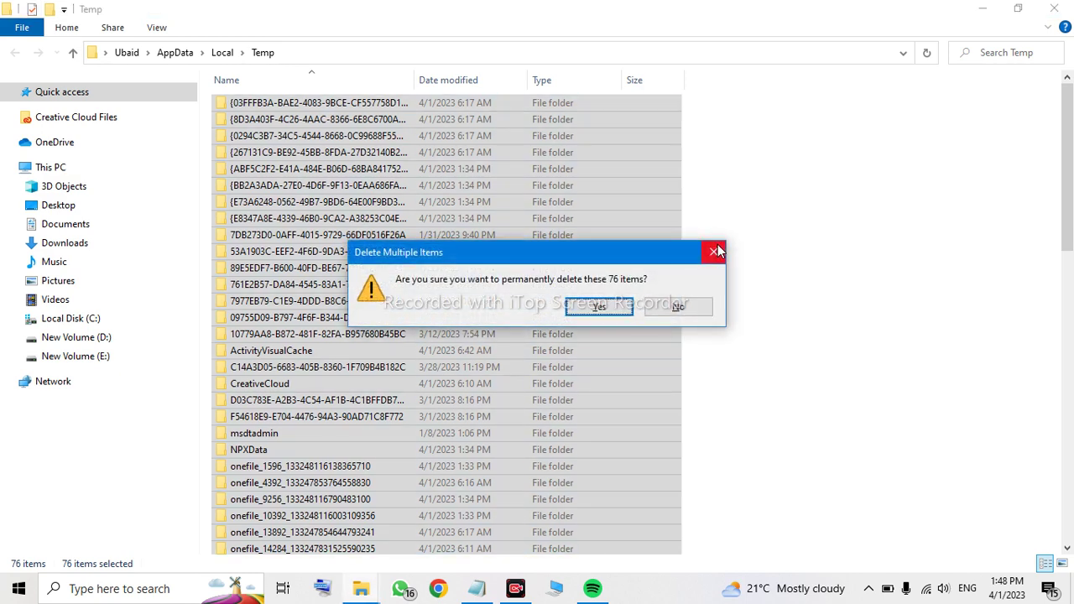
{"action": "left_click", "coordinate": [599, 306]}
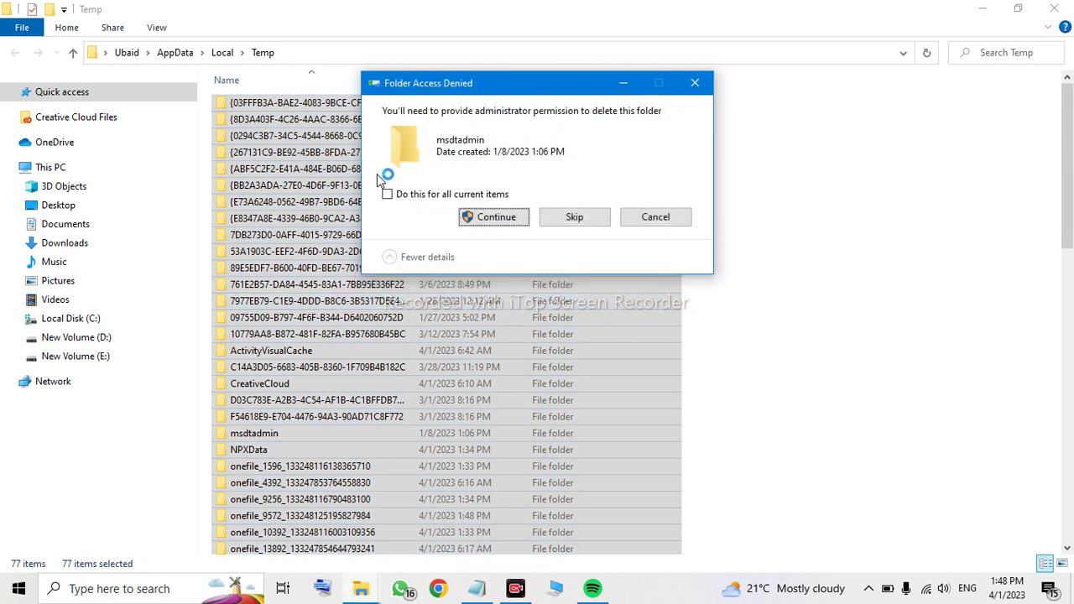
{"action": "left_click", "coordinate": [401, 194]}
{"action": "left_click", "coordinate": [490, 220]}
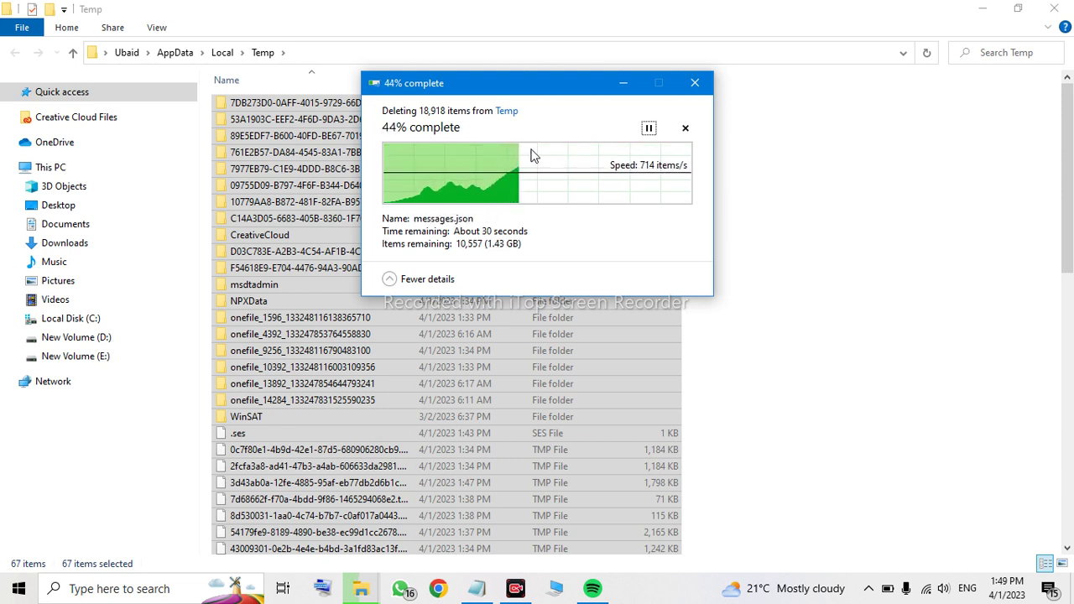
{"action": "left_click", "coordinate": [623, 83]}
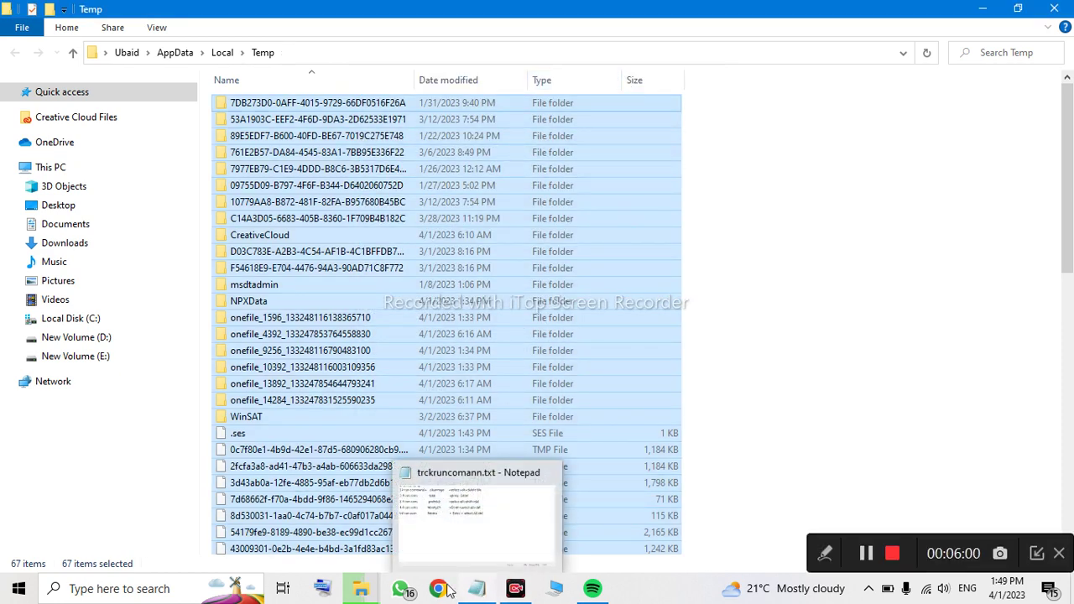
Step: Open the Run dialog and replace the previous command with recent
{"action": "key", "text": "super+r"}
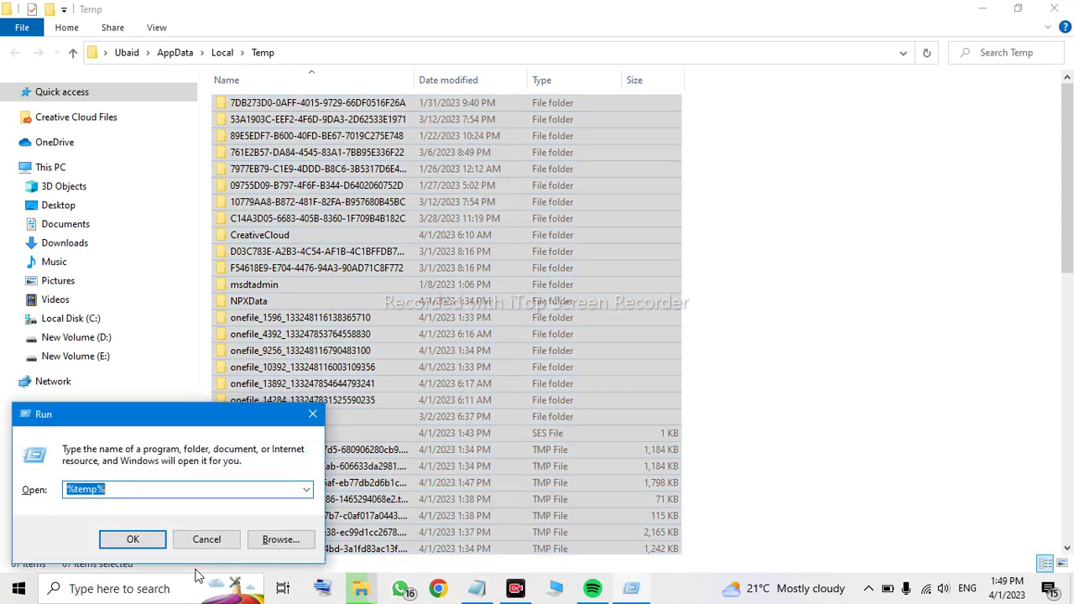
{"action": "left_click", "coordinate": [165, 490]}
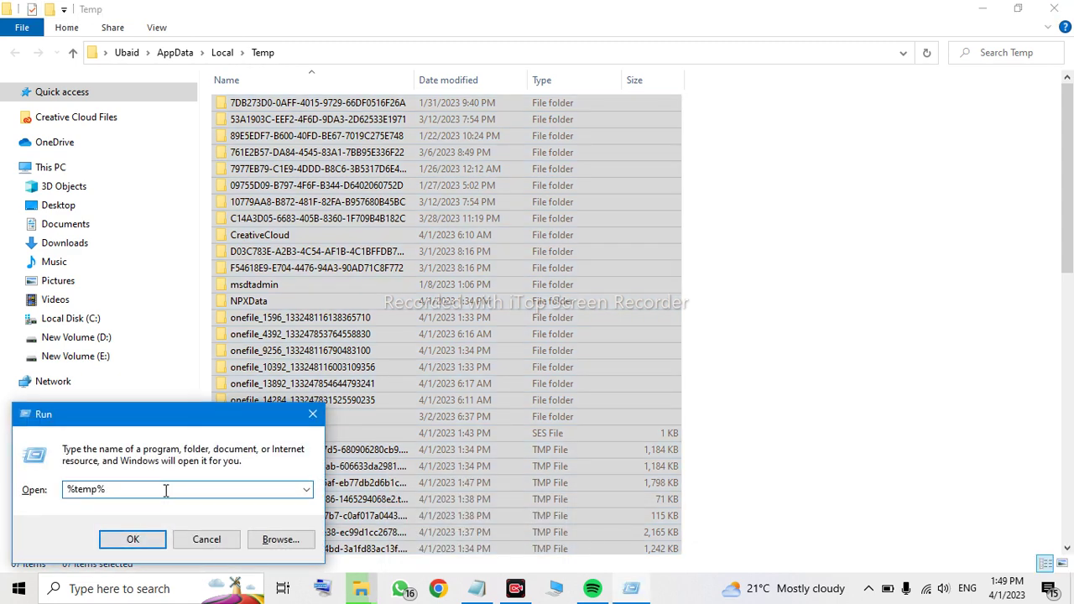
{"action": "key", "text": "BackSpace"}
{"action": "key", "text": "BackSpace"}
{"action": "key", "text": "BackSpace"}
{"action": "key", "text": "BackSpace"}
{"action": "key", "text": "BackSpace"}
{"action": "key", "text": "BackSpace"}
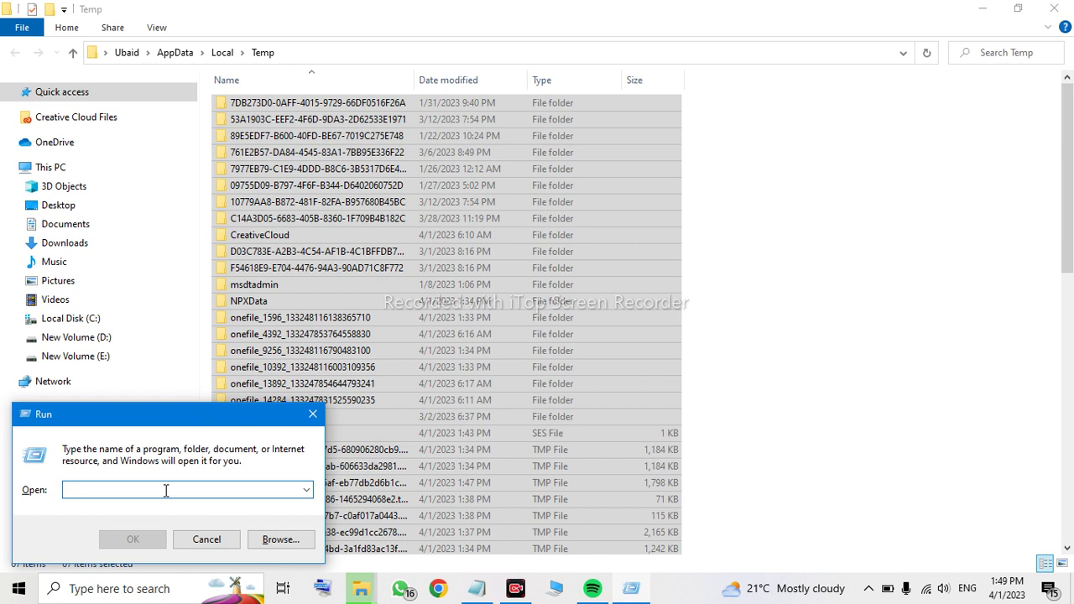
{"action": "type", "text": "r"}
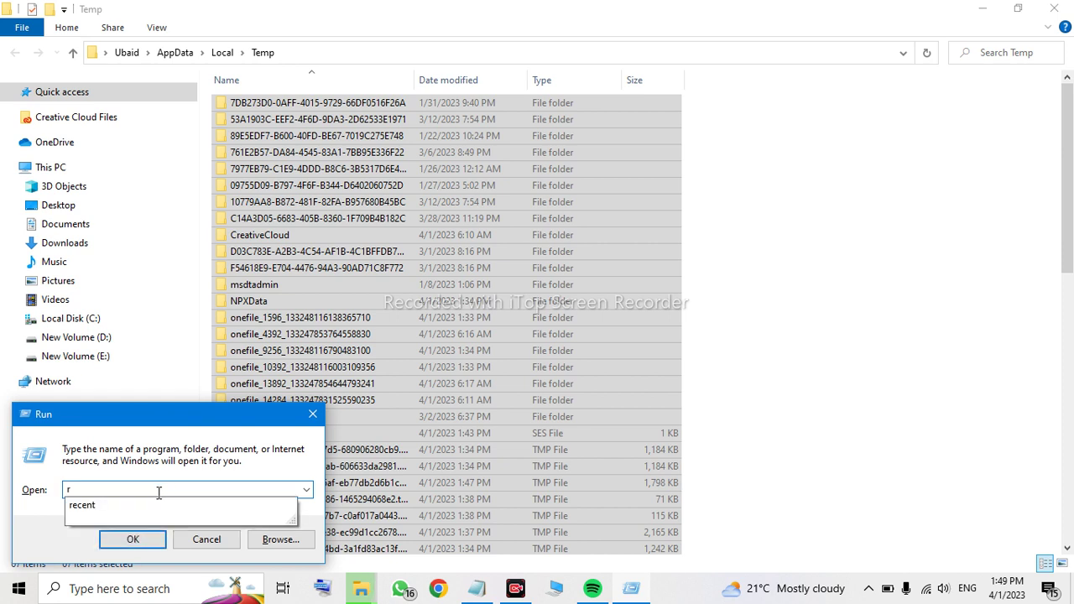
{"action": "left_click", "coordinate": [143, 508]}
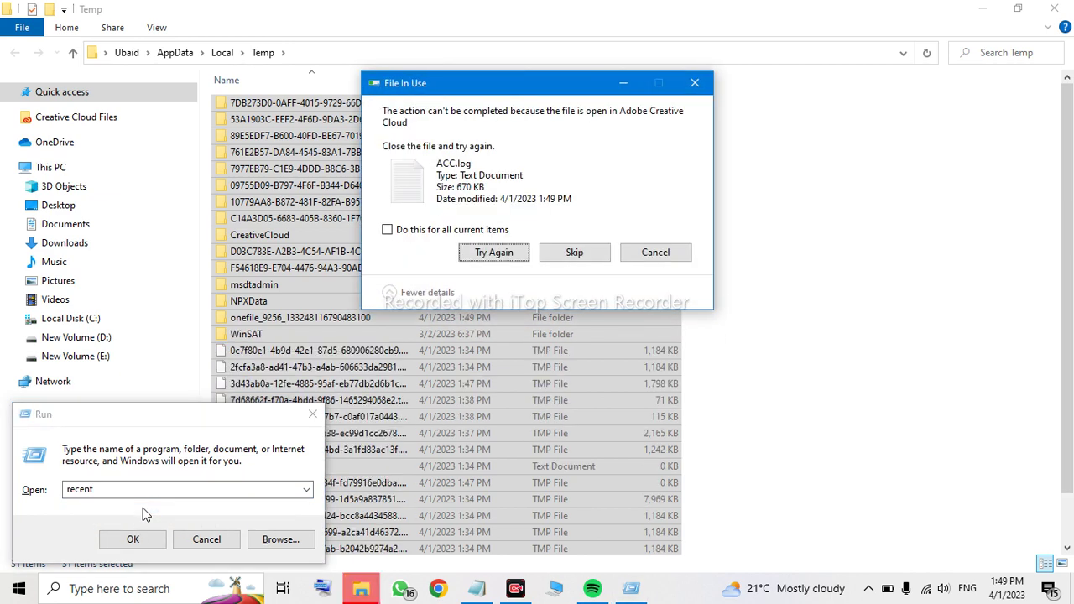
Step: Retry and skip the in-use ACC.log file, cancel the rest of the deletion at CEF.log, and close the Temp folder
{"action": "left_click", "coordinate": [417, 232]}
{"action": "left_click", "coordinate": [487, 250]}
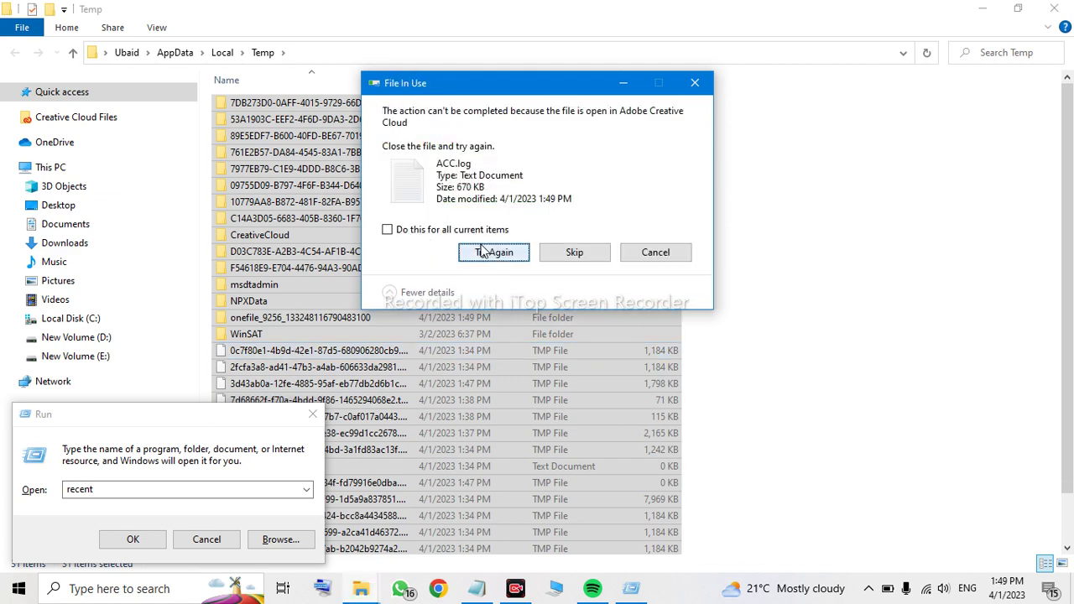
{"action": "left_click", "coordinate": [490, 250]}
{"action": "left_click", "coordinate": [577, 258]}
{"action": "left_click", "coordinate": [581, 257]}
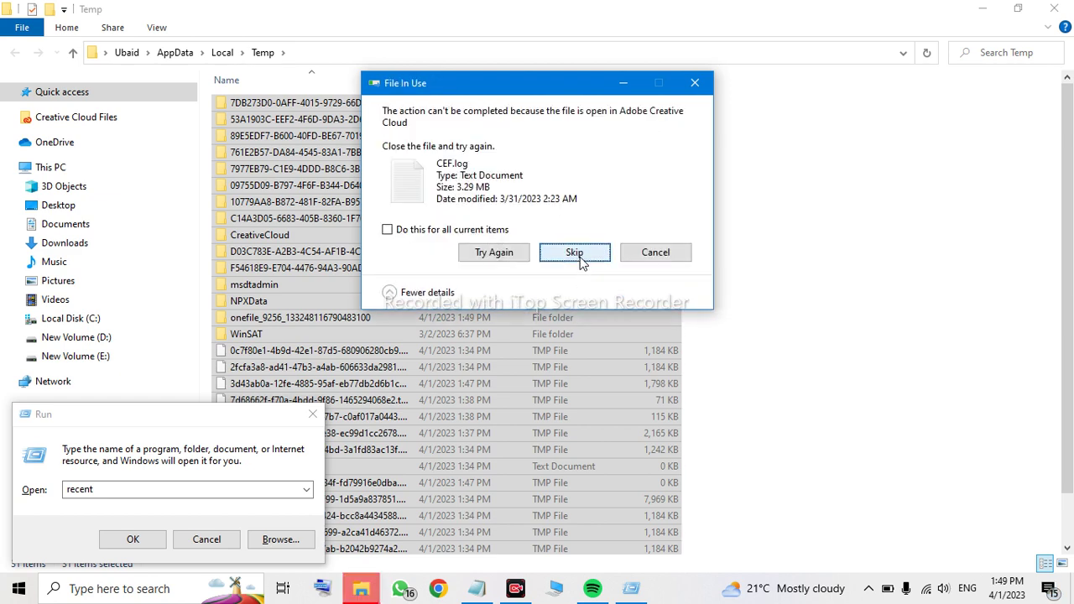
{"action": "left_click", "coordinate": [697, 85]}
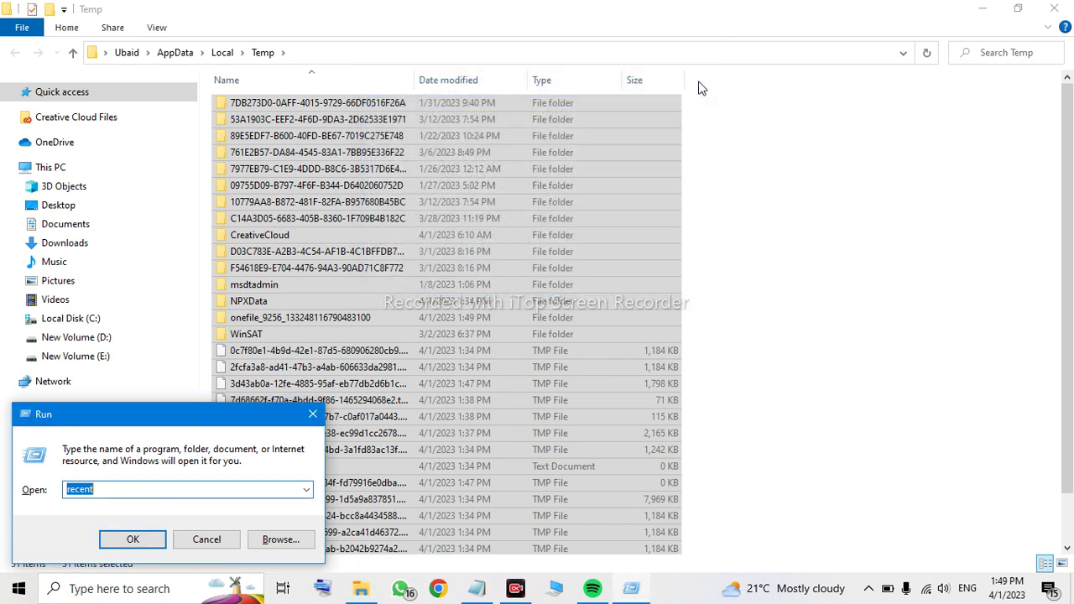
{"action": "left_click", "coordinate": [701, 88]}
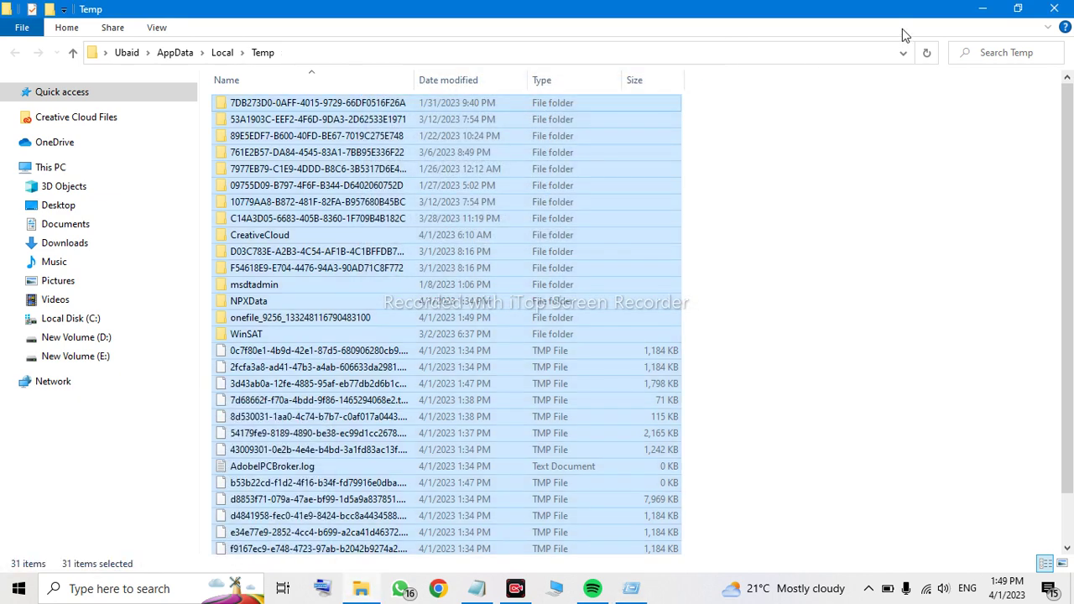
{"action": "left_click", "coordinate": [1053, 8]}
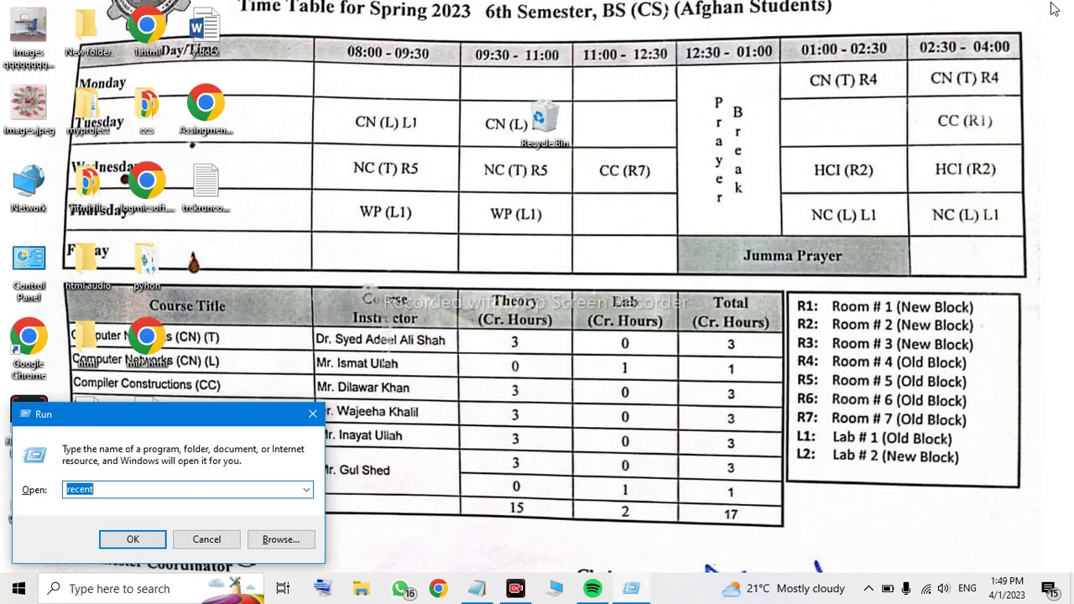
Step: Run the recent command, delete all shortcuts in the Recent folder, and minimize its window
{"action": "left_click", "coordinate": [154, 541]}
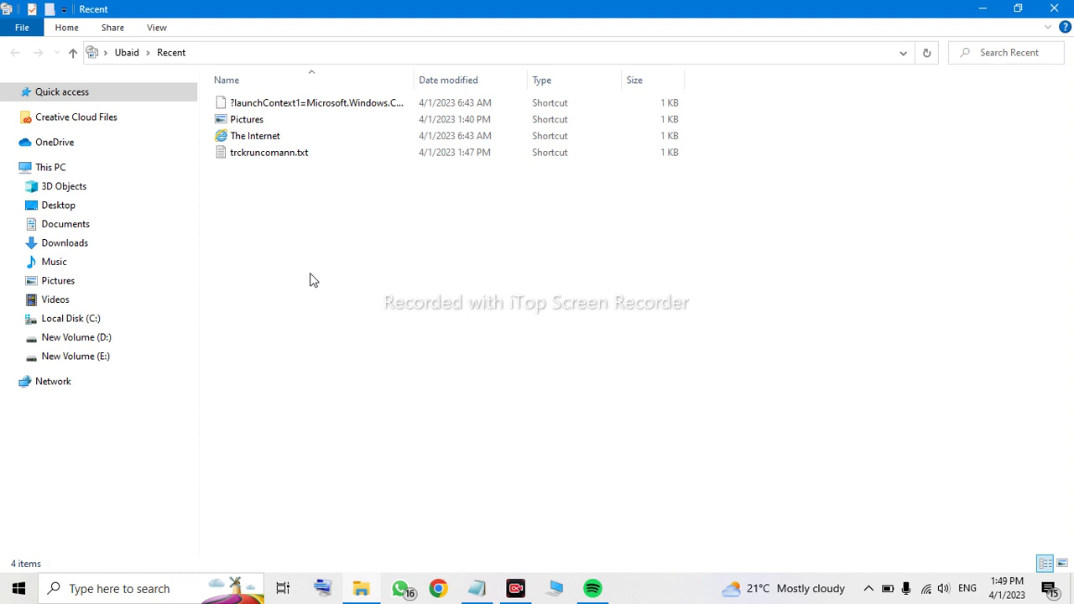
{"action": "key", "text": "ctrl+a"}
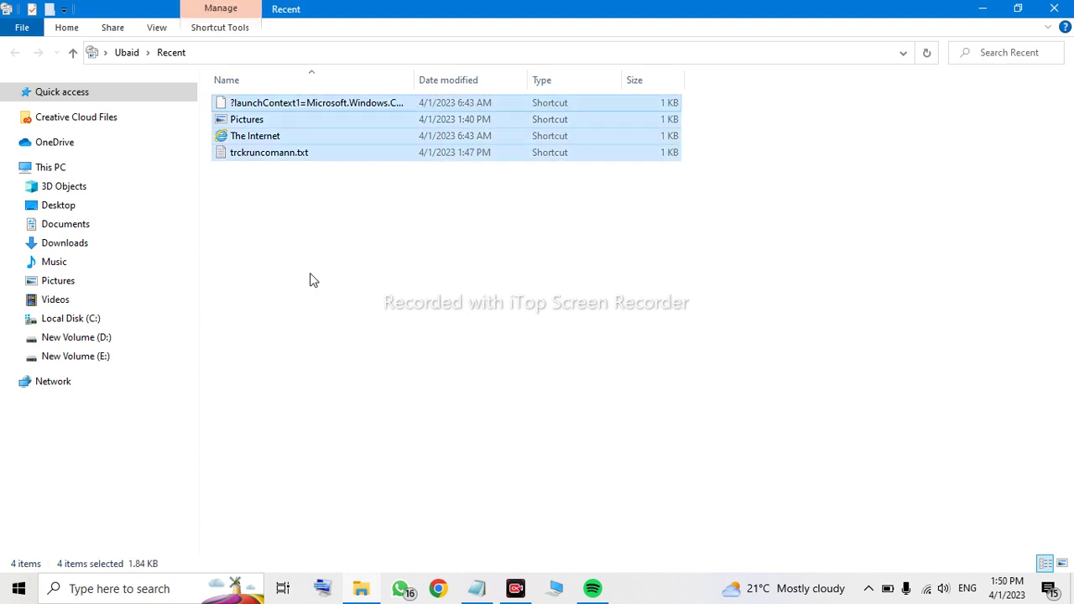
{"action": "key", "text": "Delete"}
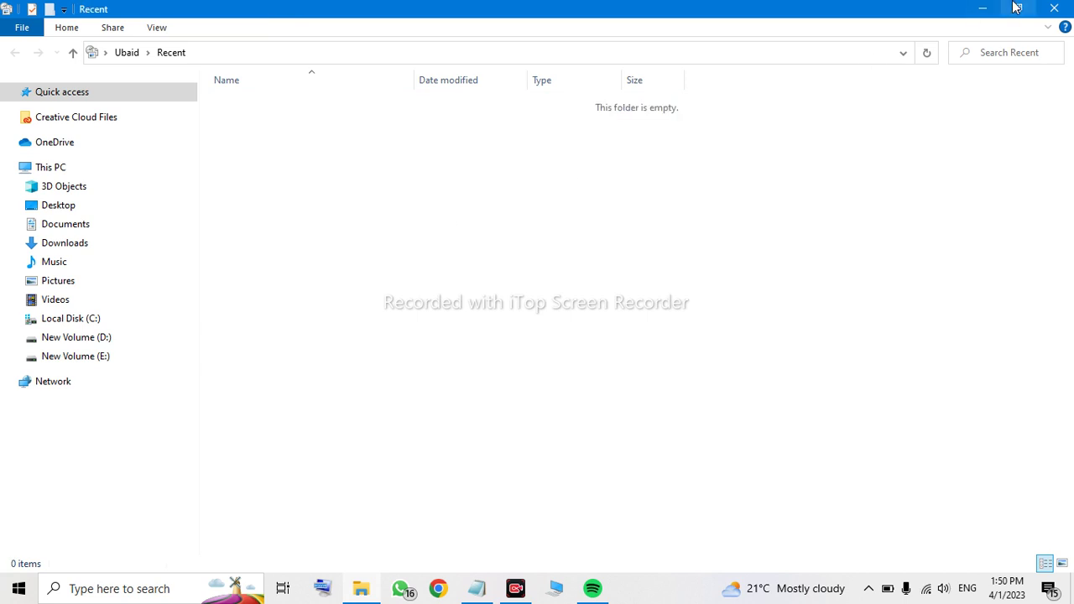
{"action": "left_click", "coordinate": [979, 9]}
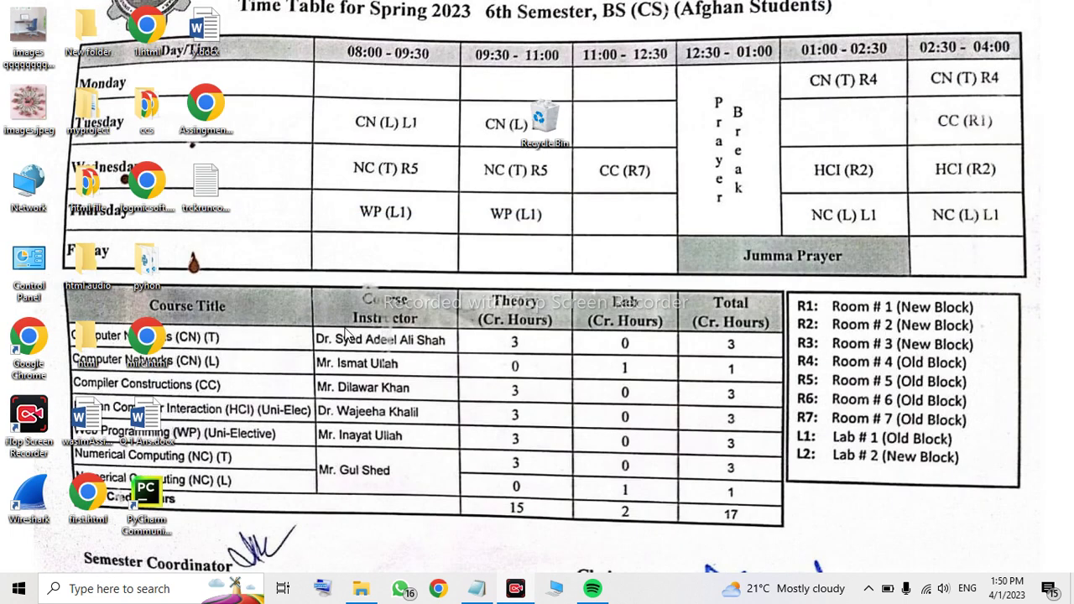
Step: Check the free space of the drives in This PC and minimize the window
{"action": "left_click", "coordinate": [556, 592]}
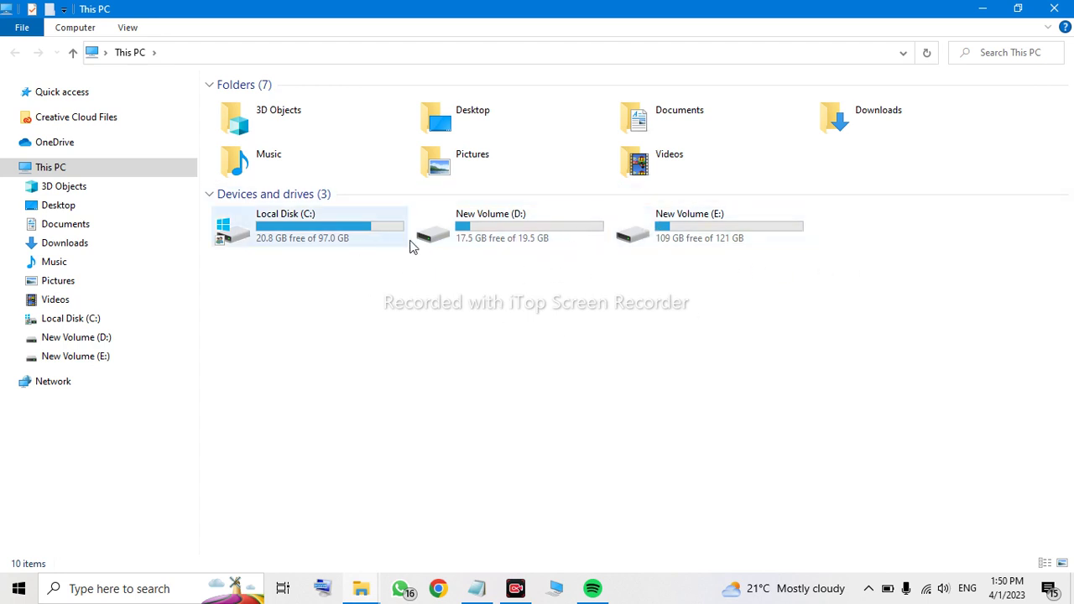
{"action": "left_click", "coordinate": [983, 7]}
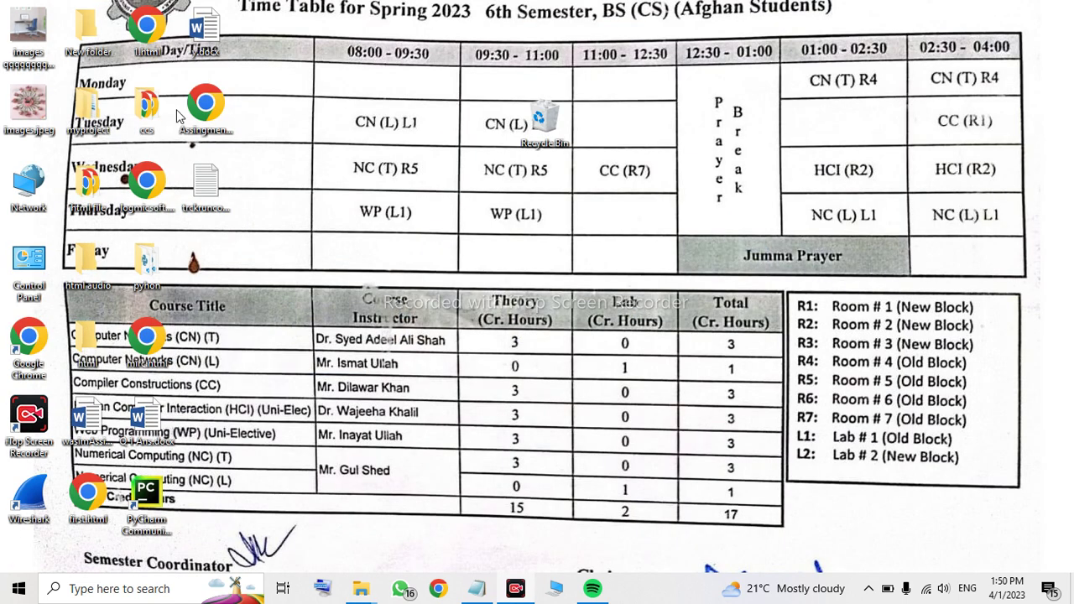
Step: Refresh the desktop several times
{"action": "right_click", "coordinate": [460, 338]}
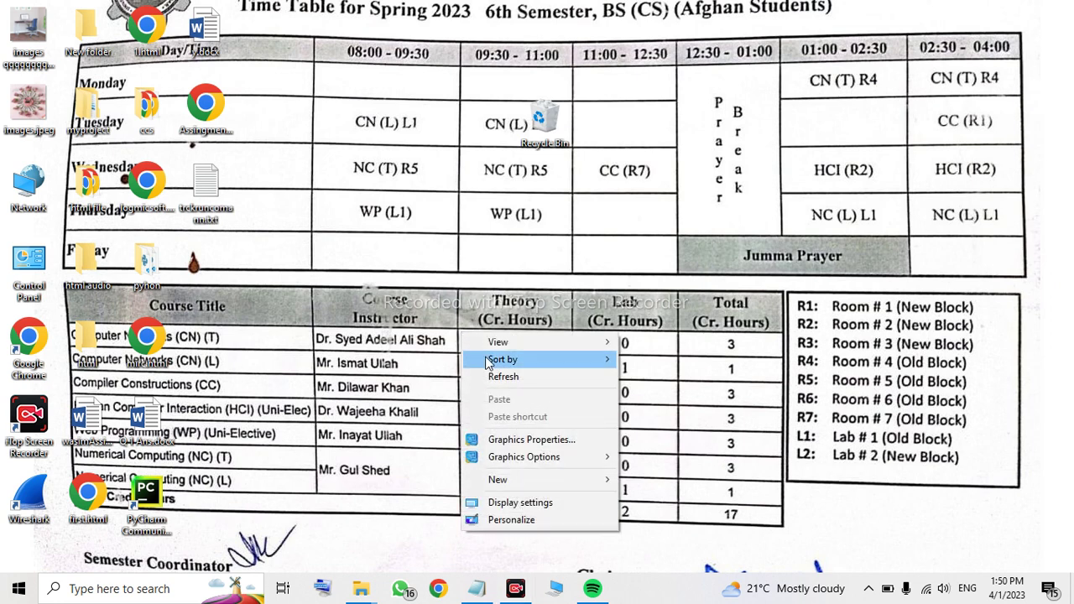
{"action": "left_click", "coordinate": [503, 376]}
{"action": "right_click", "coordinate": [493, 378]}
{"action": "left_click", "coordinate": [523, 422]}
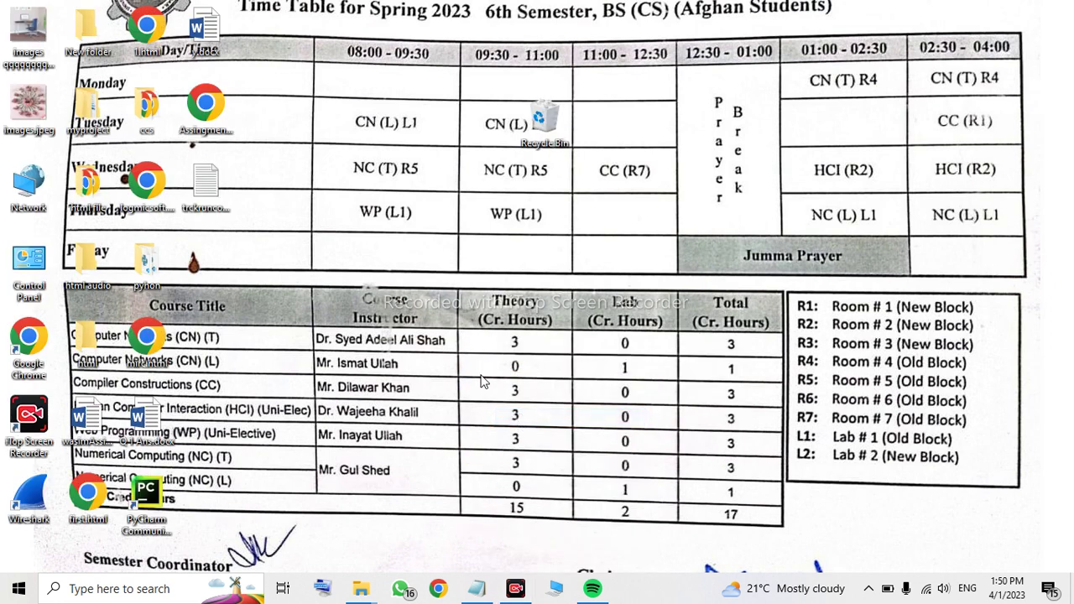
{"action": "right_click", "coordinate": [448, 339]}
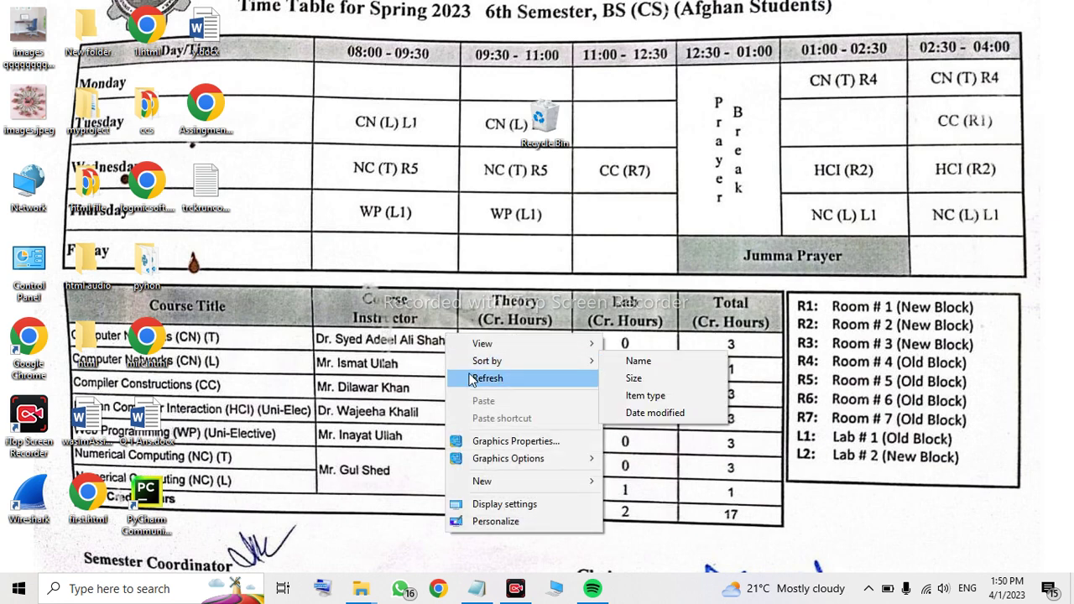
{"action": "left_click", "coordinate": [470, 378]}
{"action": "right_click", "coordinate": [351, 273]}
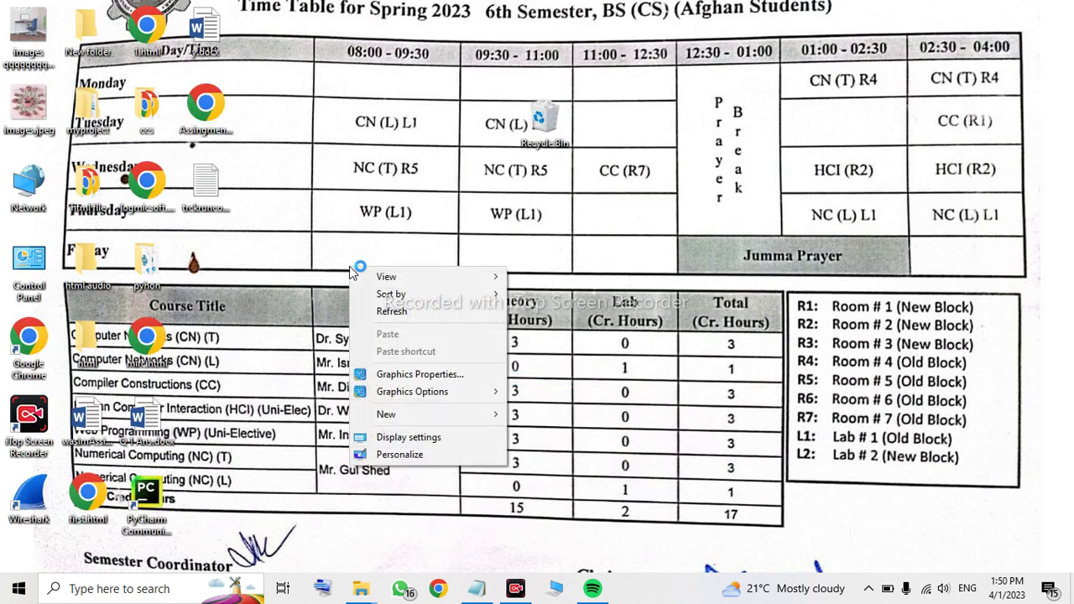
Step: Show the Restart option among the Windows power options and return to the desktop without restarting
{"action": "left_click", "coordinate": [17, 588]}
{"action": "left_click", "coordinate": [17, 587]}
{"action": "mouse_move", "coordinate": [20, 558]}
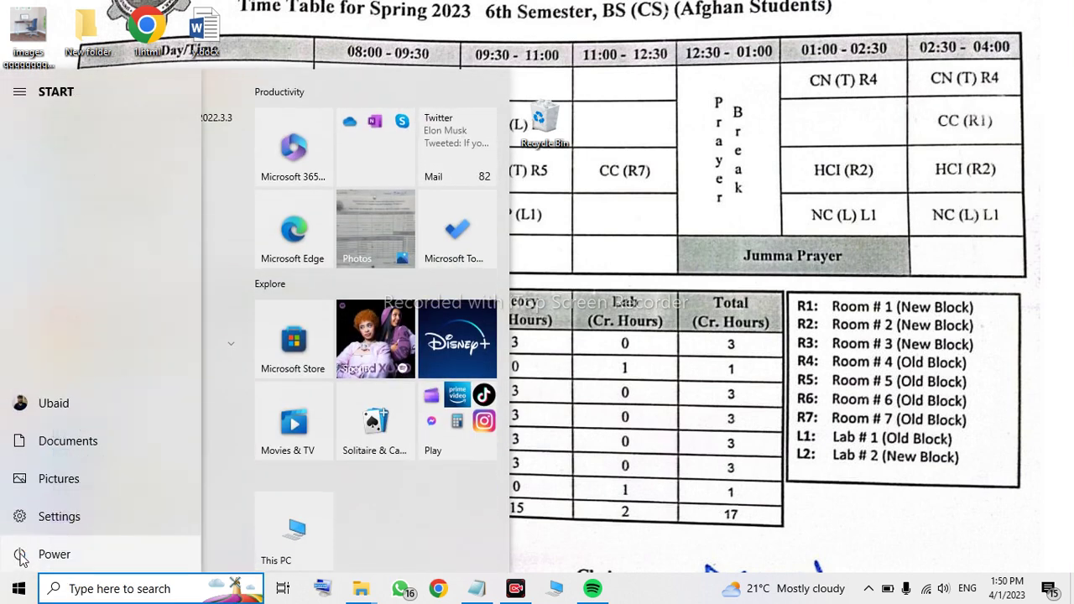
{"action": "left_click", "coordinate": [20, 558]}
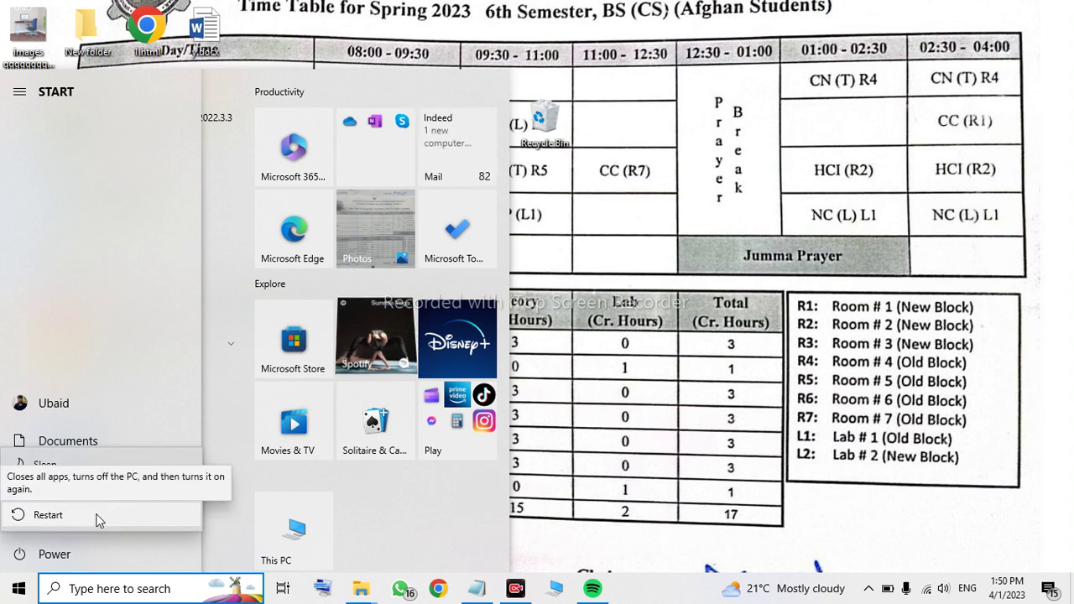
{"action": "key", "text": "Escape"}
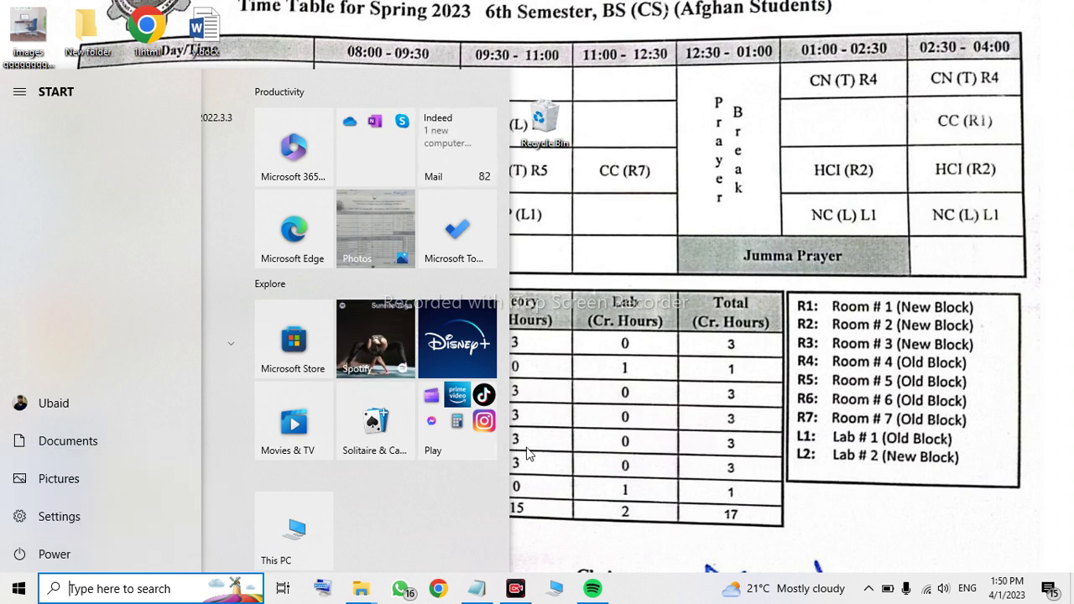
{"action": "left_click", "coordinate": [601, 391]}
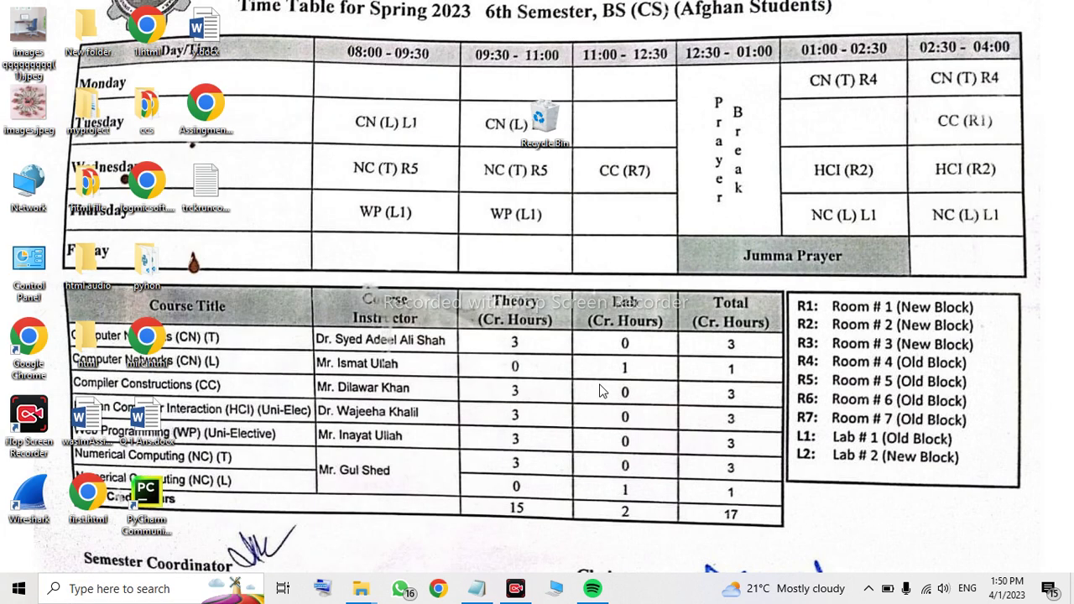
Step: Switch to Google Chrome using the profile pictured in a snowy landscape and go to YouTube
{"action": "left_click", "coordinate": [433, 592]}
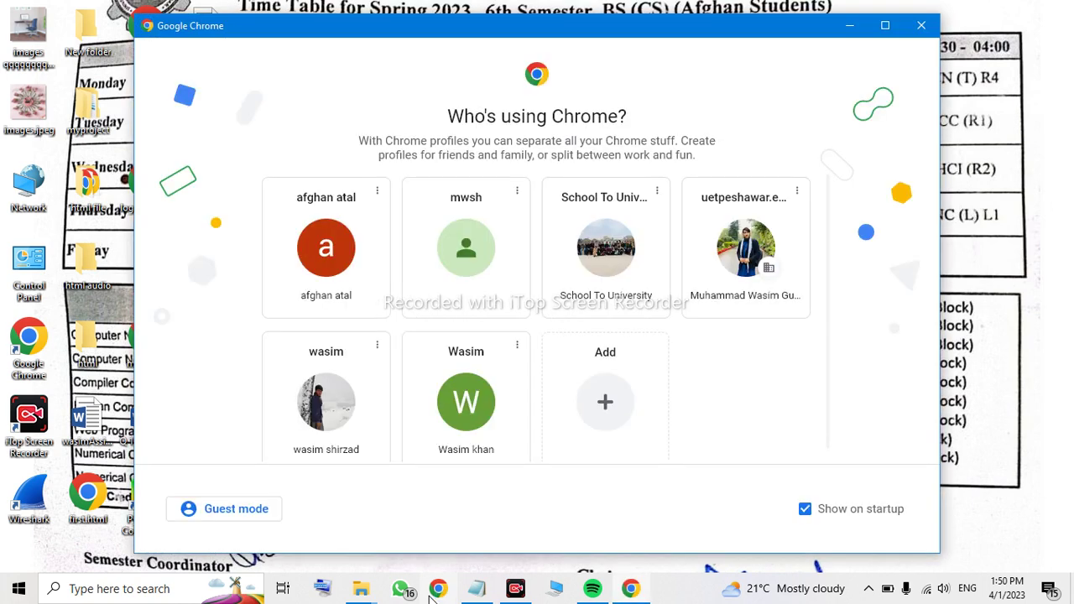
{"action": "left_click", "coordinate": [336, 411]}
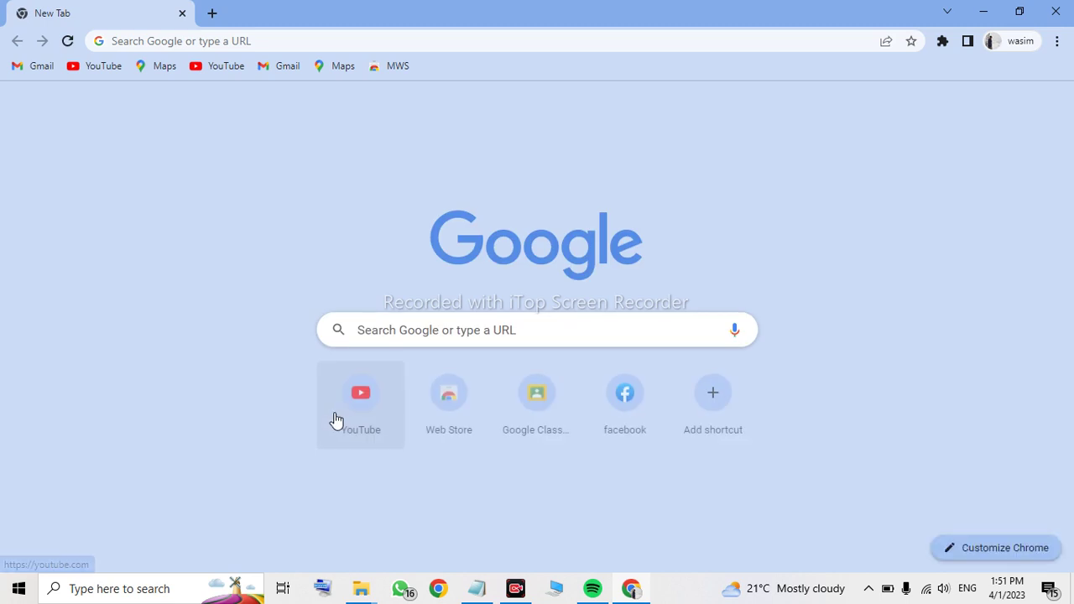
{"action": "left_click", "coordinate": [334, 420]}
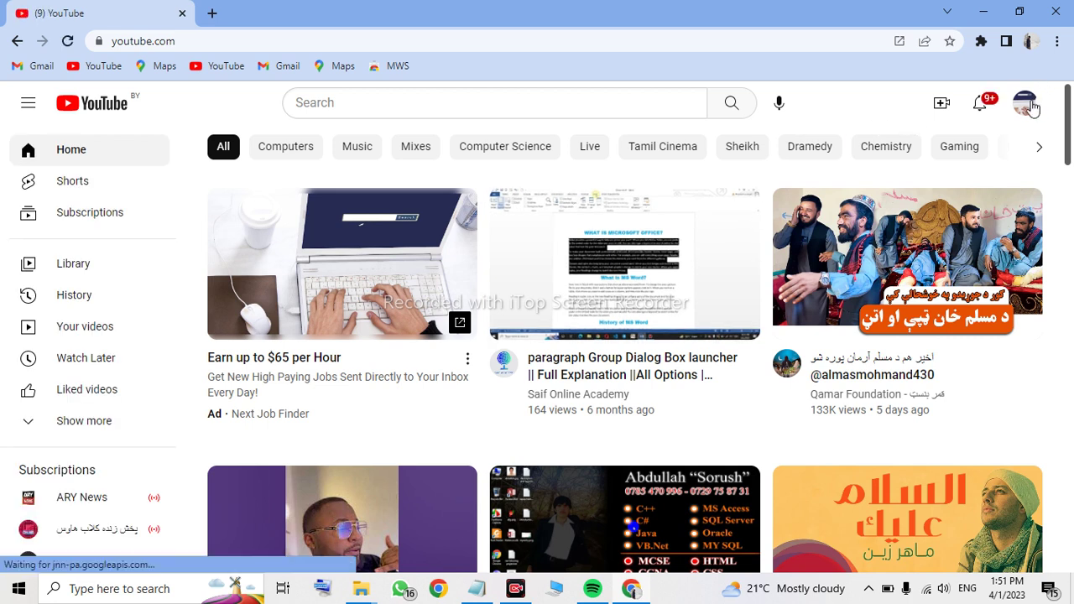
Step: Search YouTube for wasimonline academy and open the Wasim Online Academy channel
{"action": "left_click", "coordinate": [550, 104]}
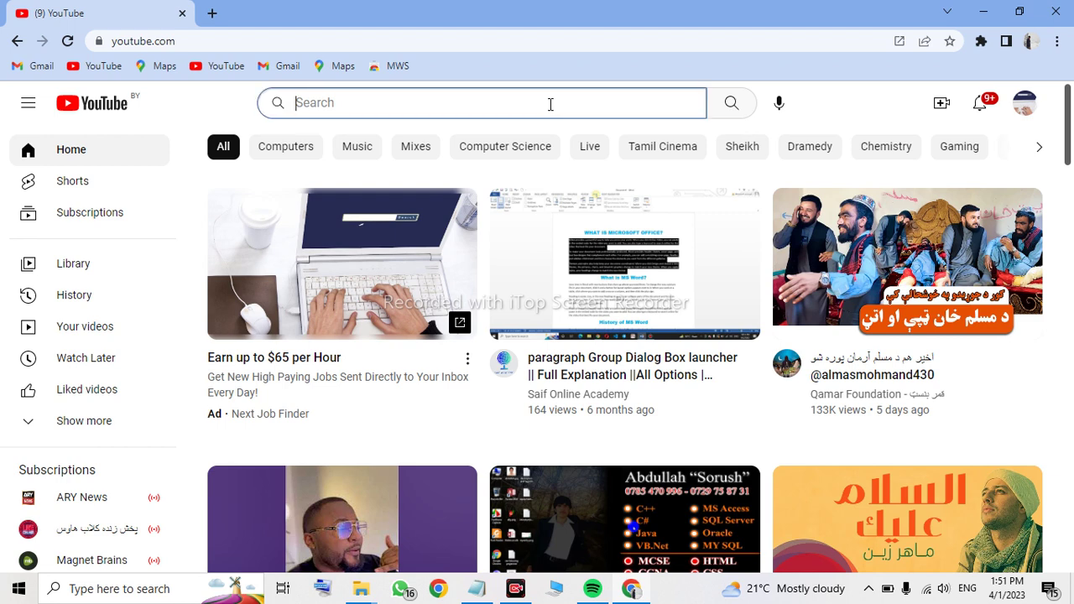
{"action": "type", "text": "wasin"}
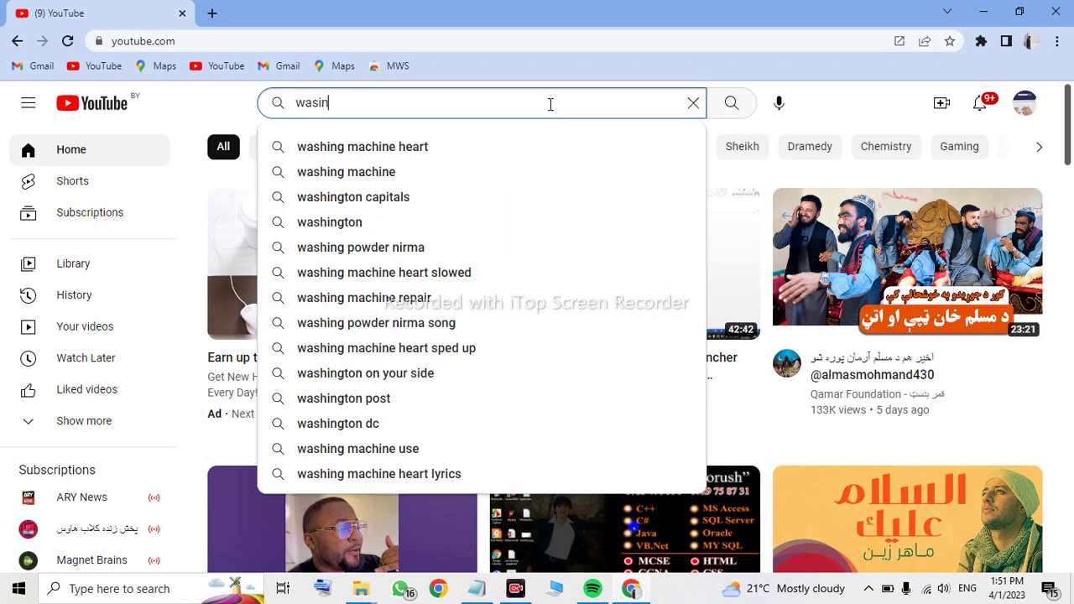
{"action": "key", "text": "BackSpace"}
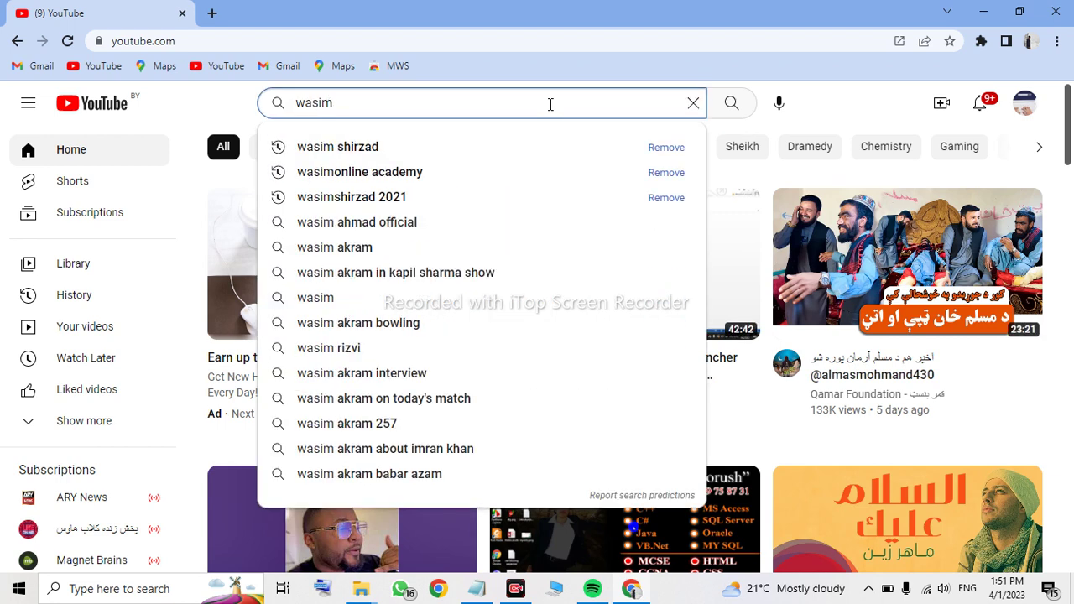
{"action": "left_click", "coordinate": [503, 172]}
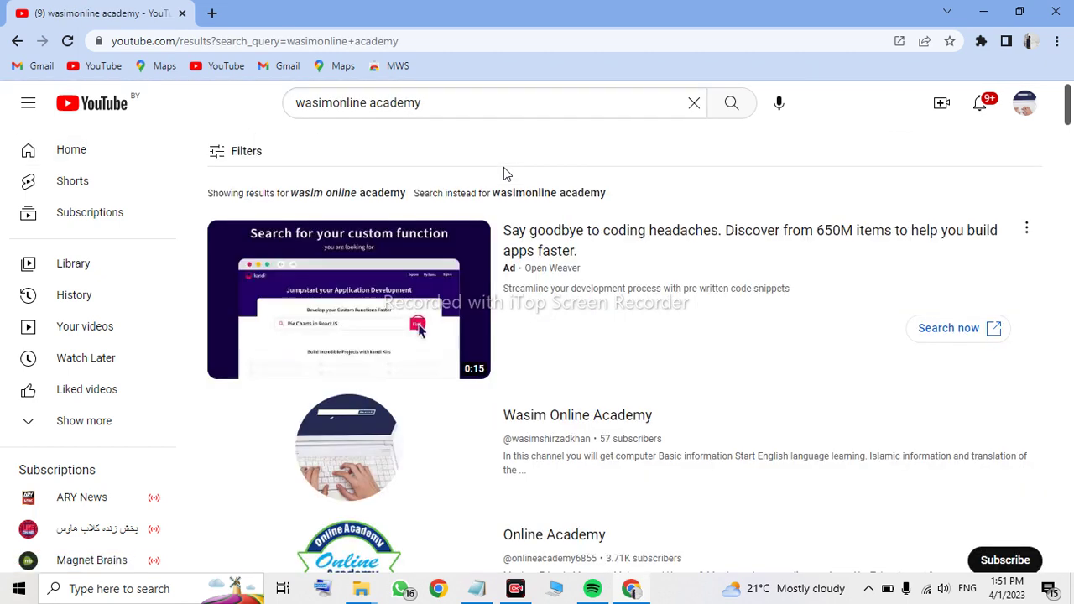
{"action": "left_click", "coordinate": [567, 417]}
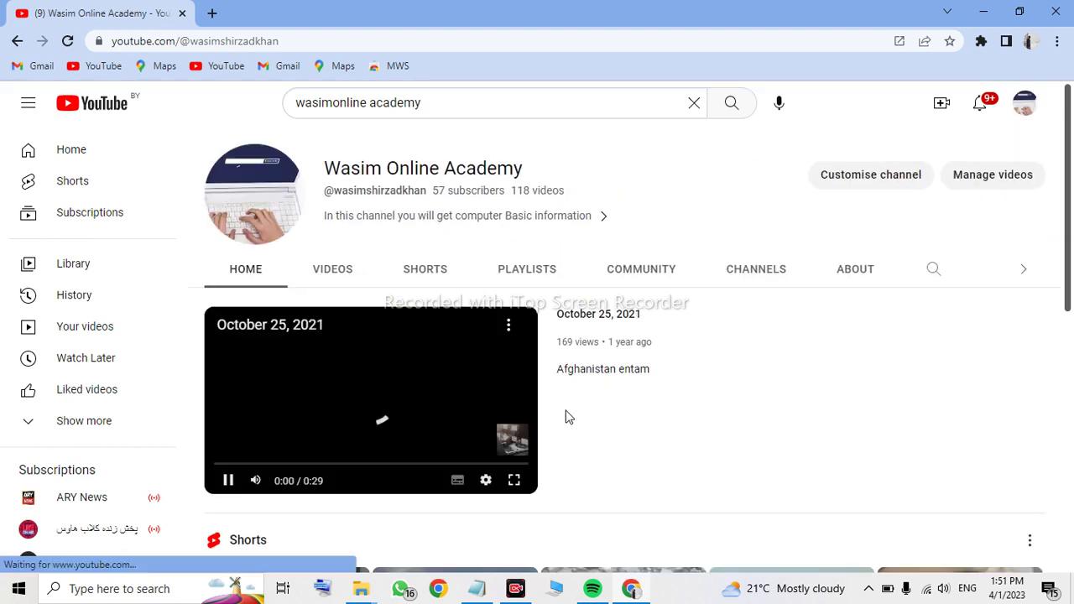
Step: Open the channel's playlists and look over the created playlists
{"action": "left_click", "coordinate": [258, 480]}
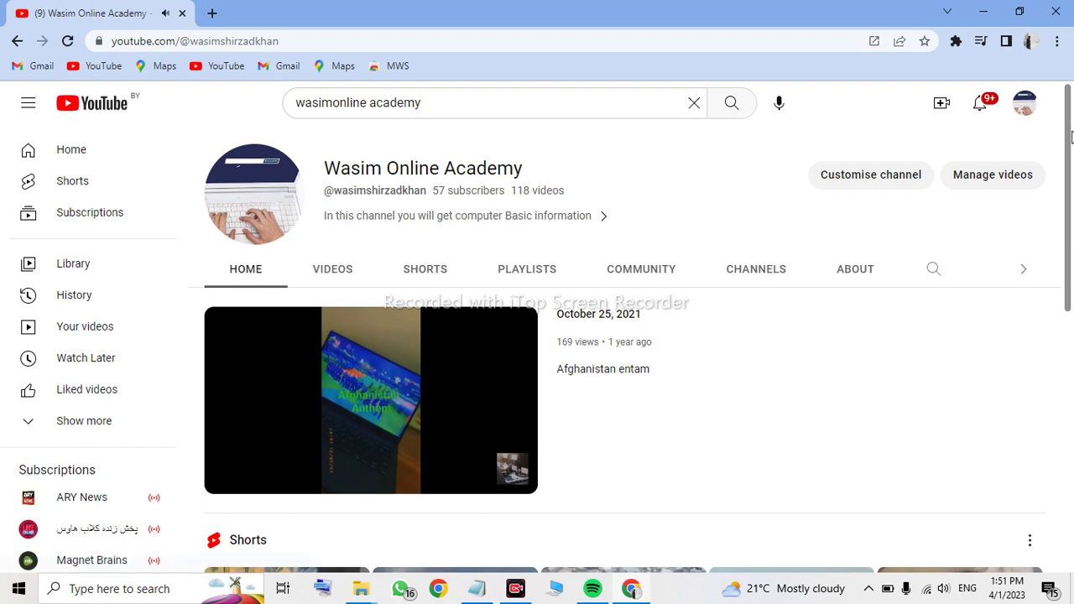
{"action": "scroll", "coordinate": [727, 177], "scroll_direction": "down", "scroll_amount": 1}
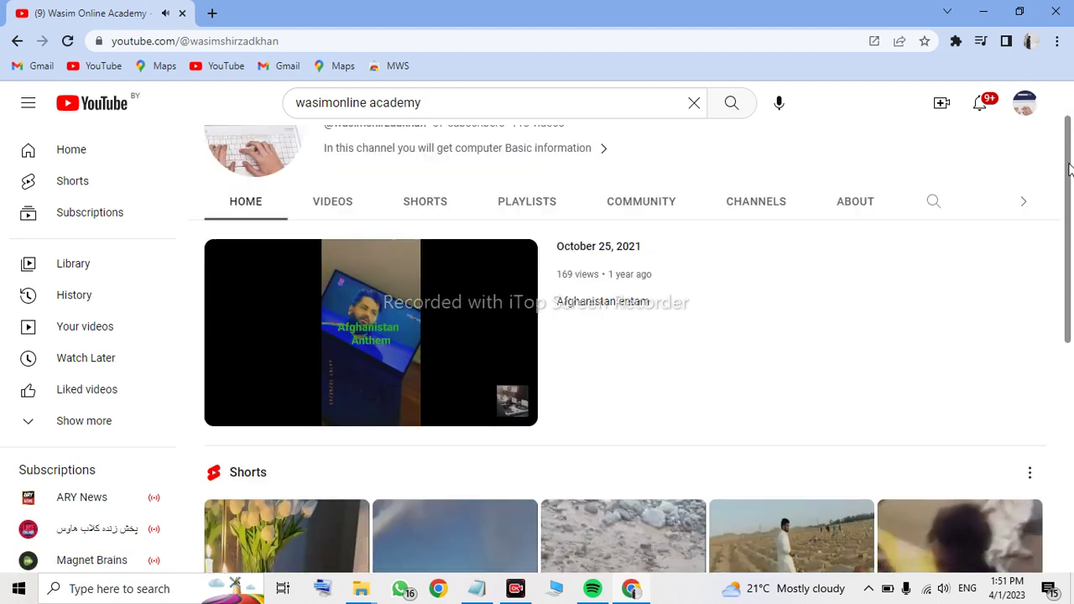
{"action": "left_click", "coordinate": [530, 204]}
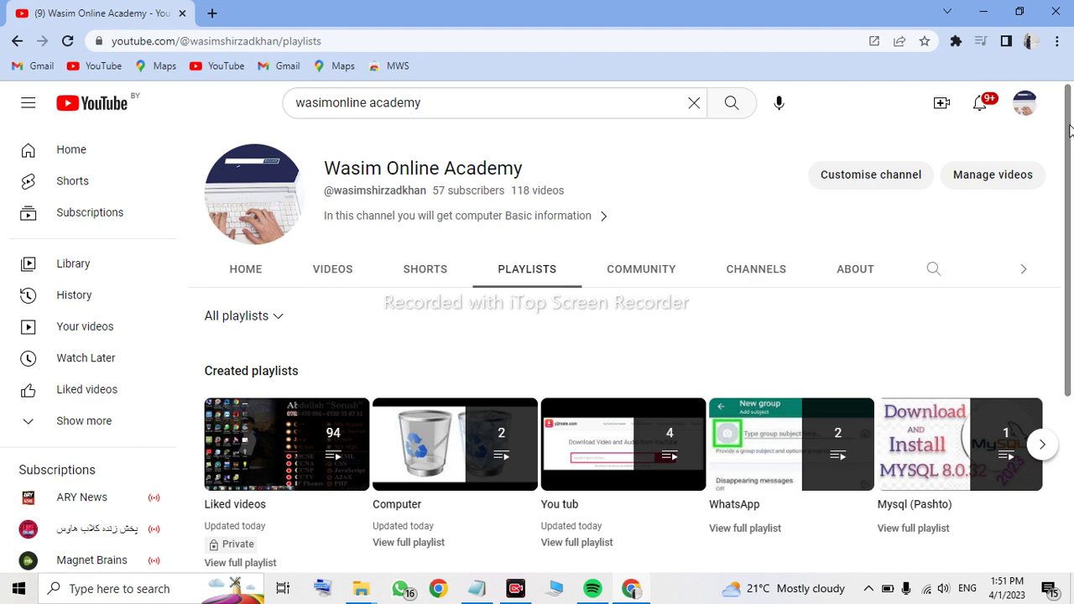
{"action": "mouse_move", "coordinate": [1069, 130]}
{"action": "left_mouse_down"}
{"action": "mouse_move", "coordinate": [1069, 316]}
{"action": "mouse_move", "coordinate": [1063, 137]}
{"action": "left_mouse_up"}
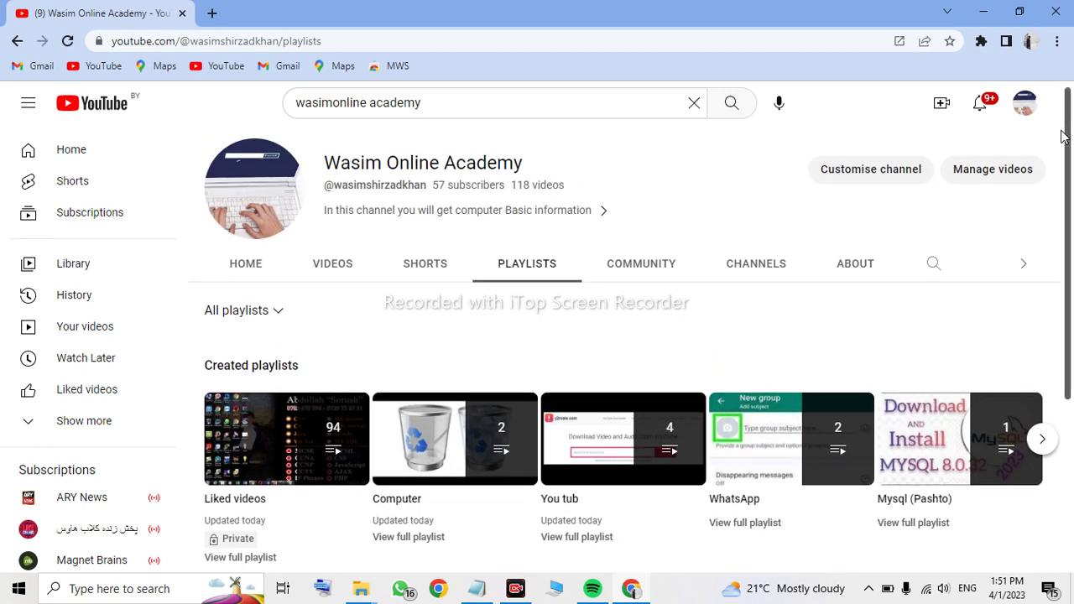